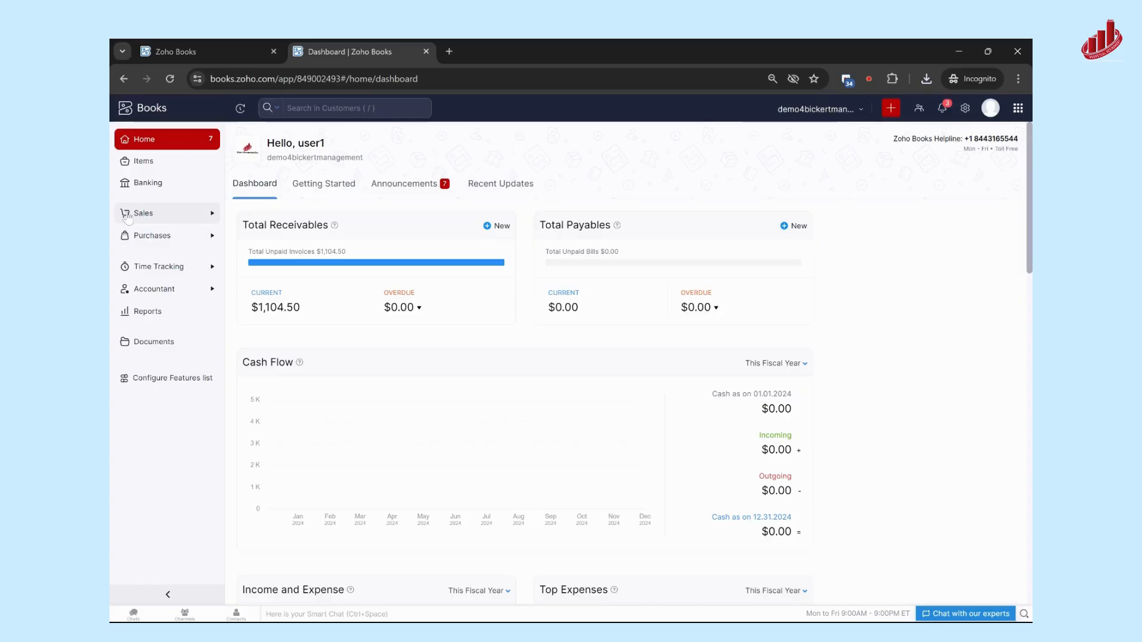
Open the sales customer list, review the details of the Benton (Sample) customer, and return to the list.
{"action": "left_click", "coordinate": [181, 214]}
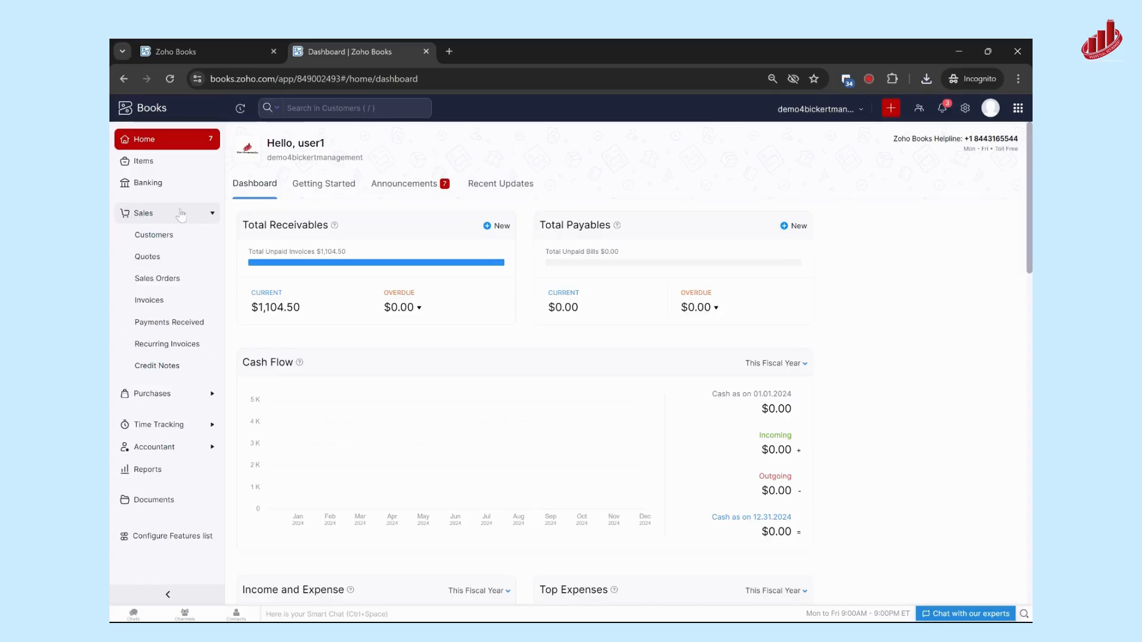
{"action": "left_click", "coordinate": [165, 238]}
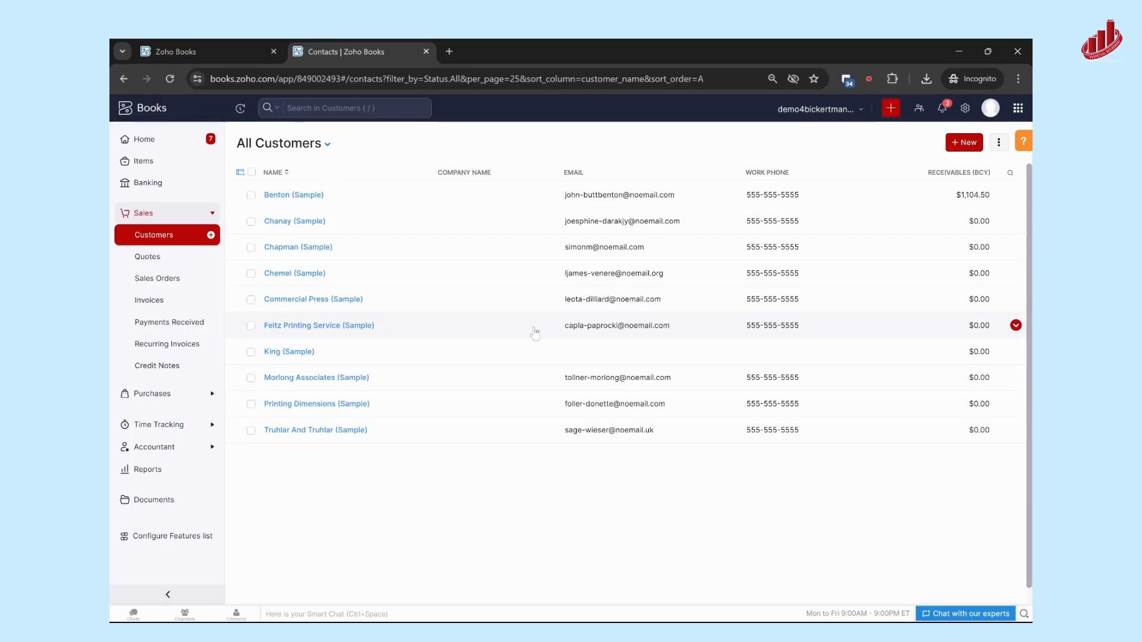
{"action": "left_click", "coordinate": [287, 196]}
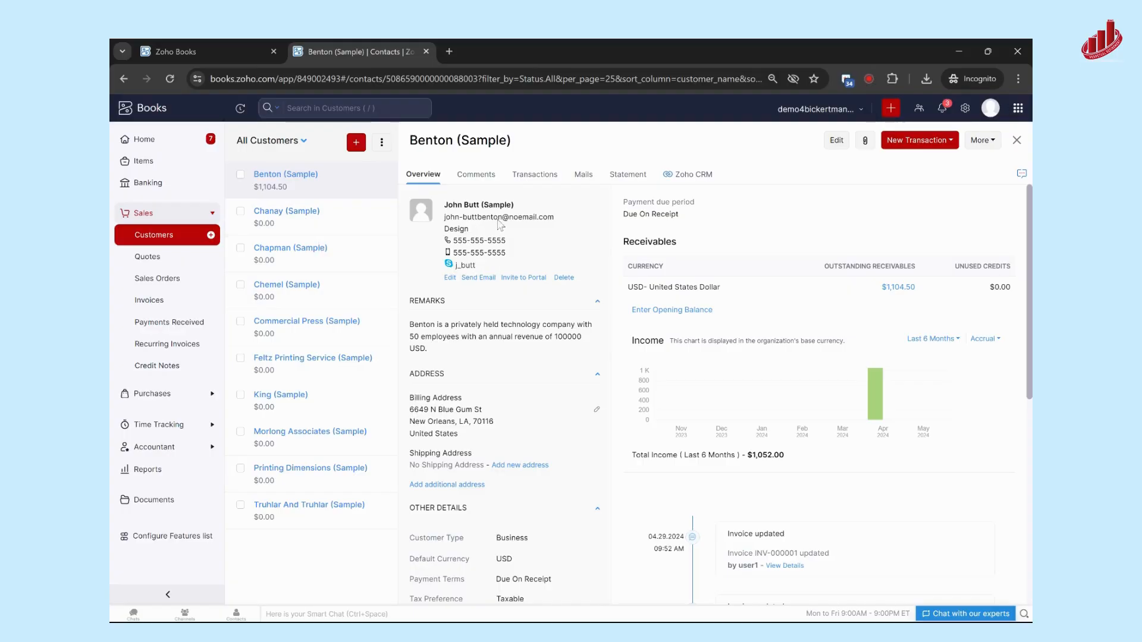
{"action": "scroll", "coordinate": [540, 254], "scroll_direction": "down", "scroll_amount": 4}
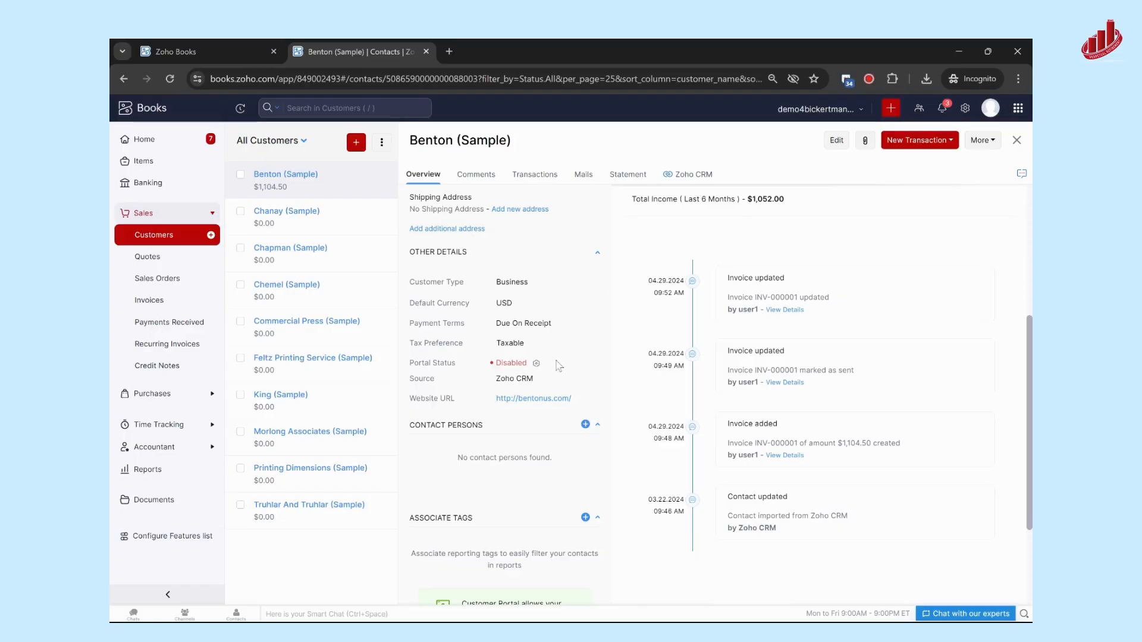
{"action": "left_click", "coordinate": [1017, 141]}
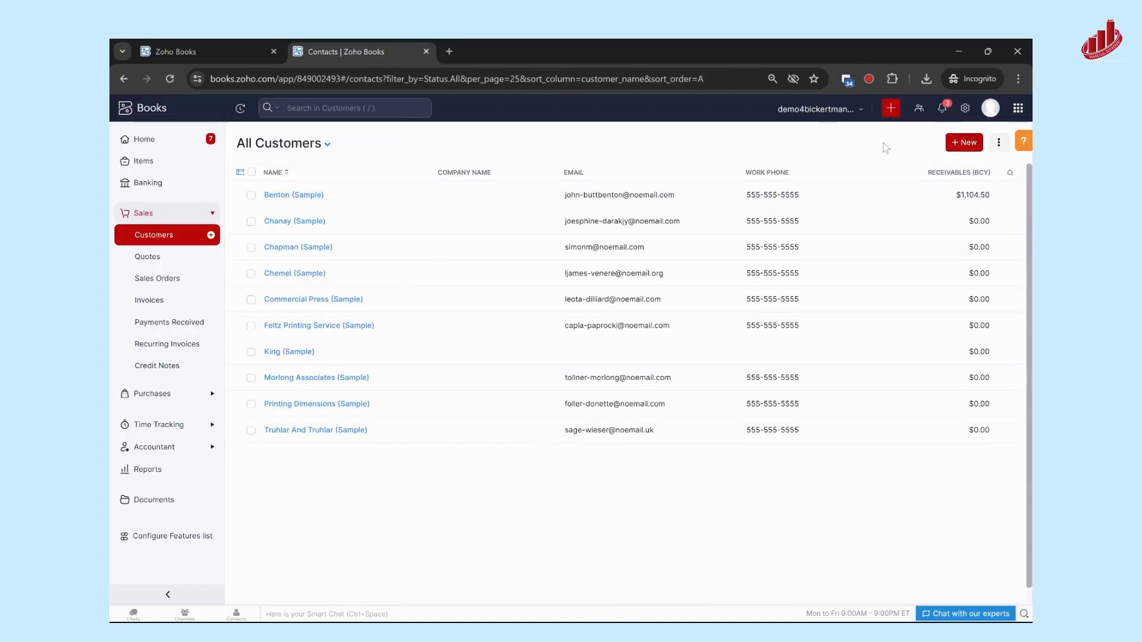
Start a new business customer, dismiss the customer numbers notice, and enter the primary contact as Test Customer.
{"action": "left_click", "coordinate": [956, 144]}
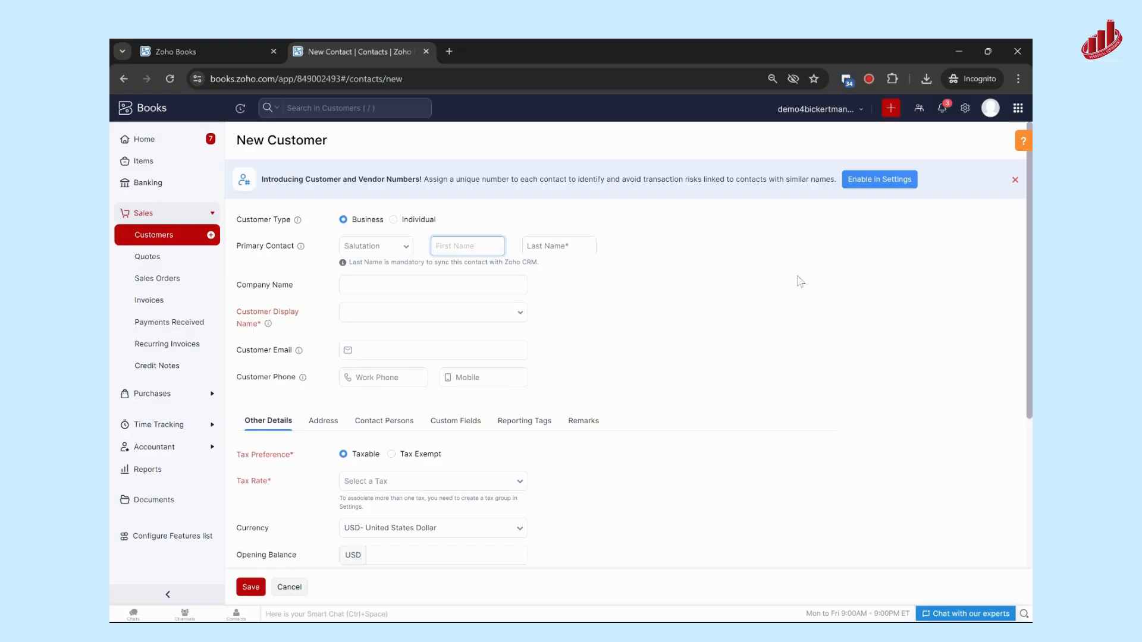
{"action": "left_click", "coordinate": [1015, 180]}
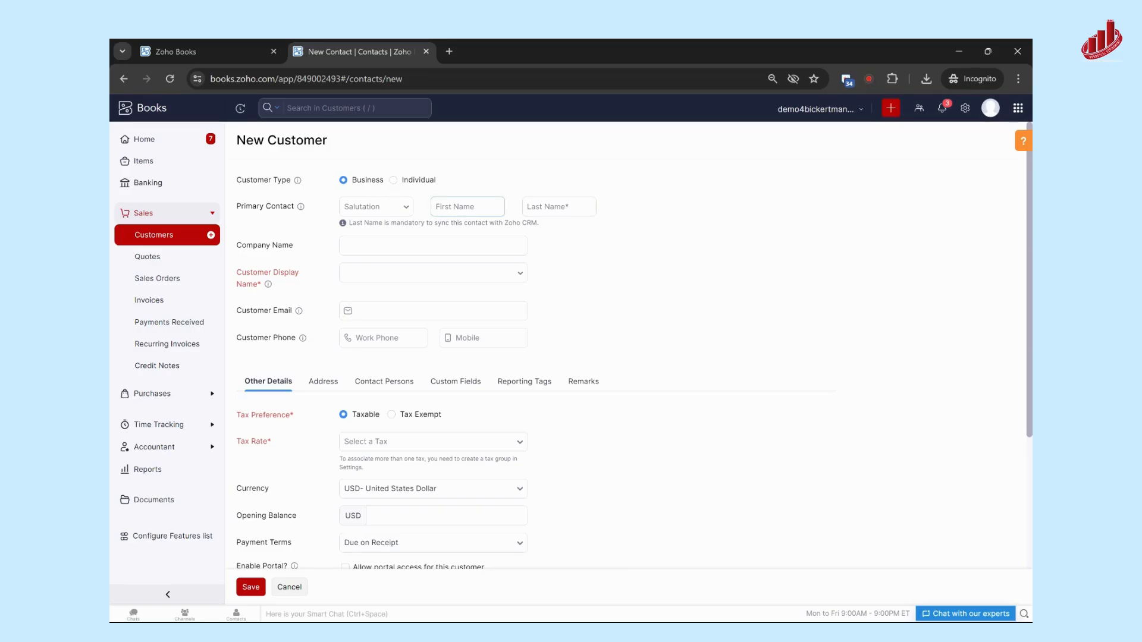
{"action": "left_click", "coordinate": [475, 210]}
{"action": "type", "text": "Test"}
{"action": "key", "text": "Tab"}
{"action": "type", "text": "Cust"}
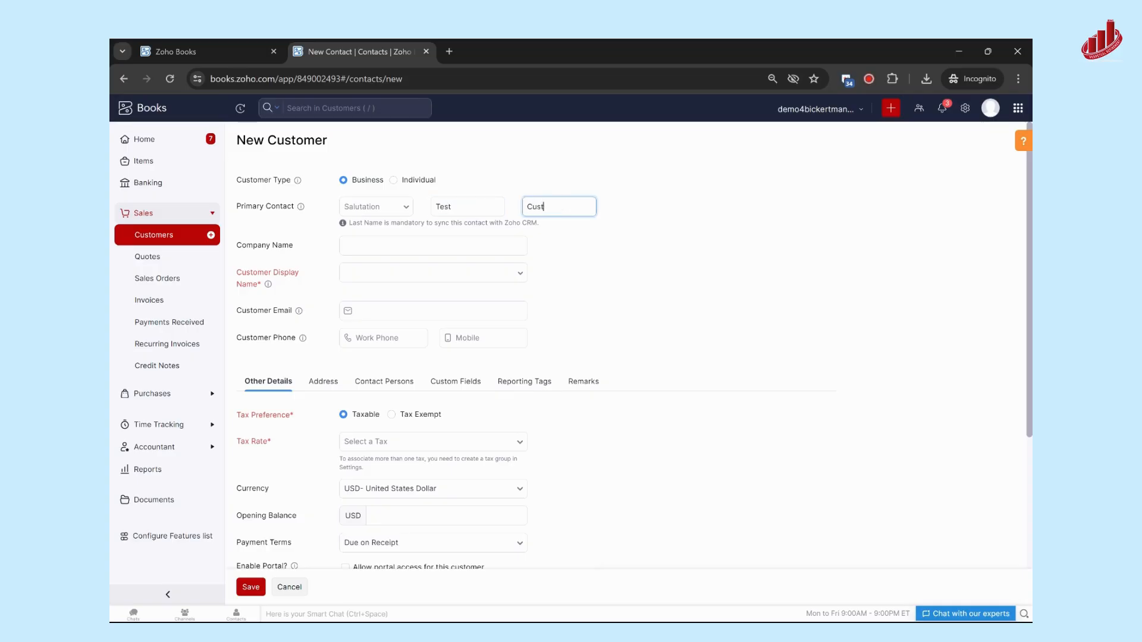
{"action": "type", "text": "omer"}
{"action": "key", "text": "Tab"}
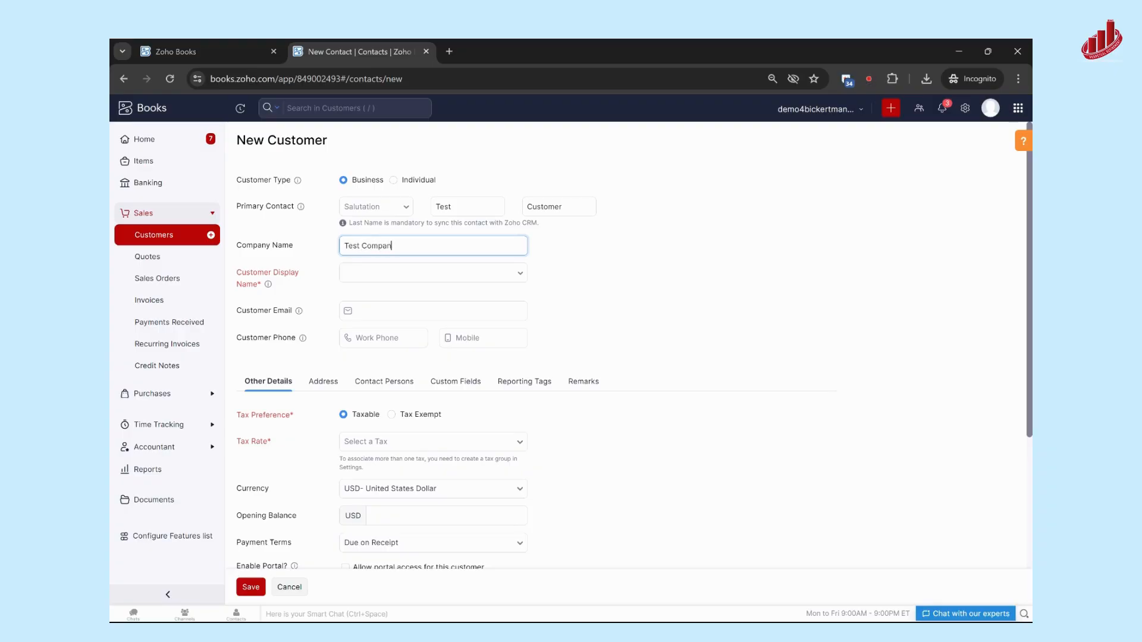
Enter Test Company as the company name and choose it as the customer display name.
{"action": "type", "text": "Test Company"}
{"action": "key", "text": "Tab"}
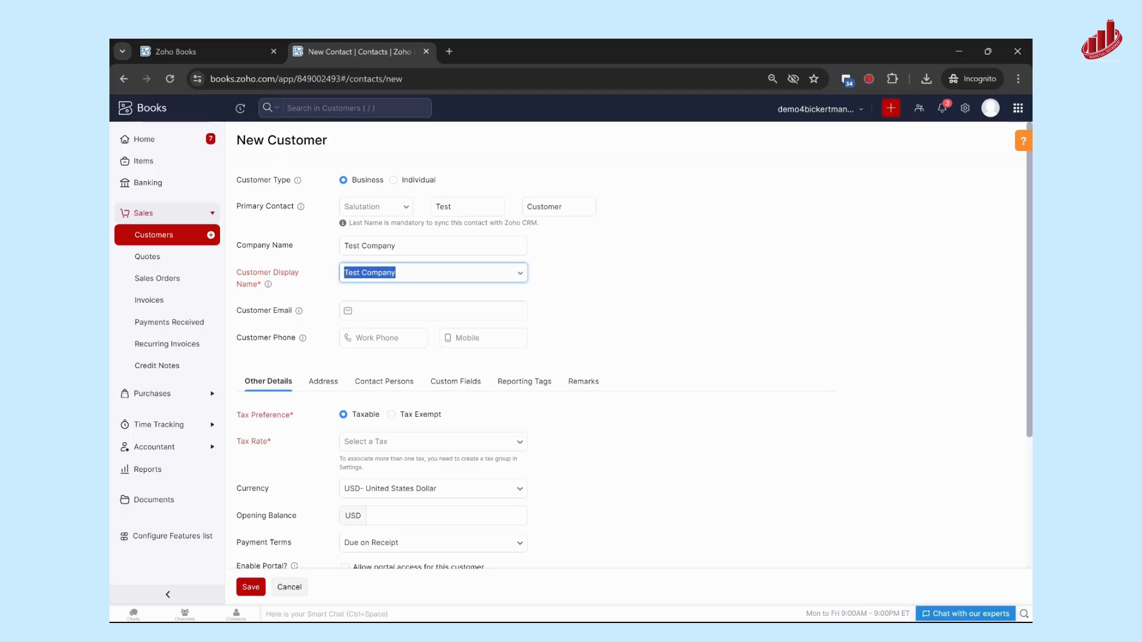
{"action": "left_click", "coordinate": [421, 273]}
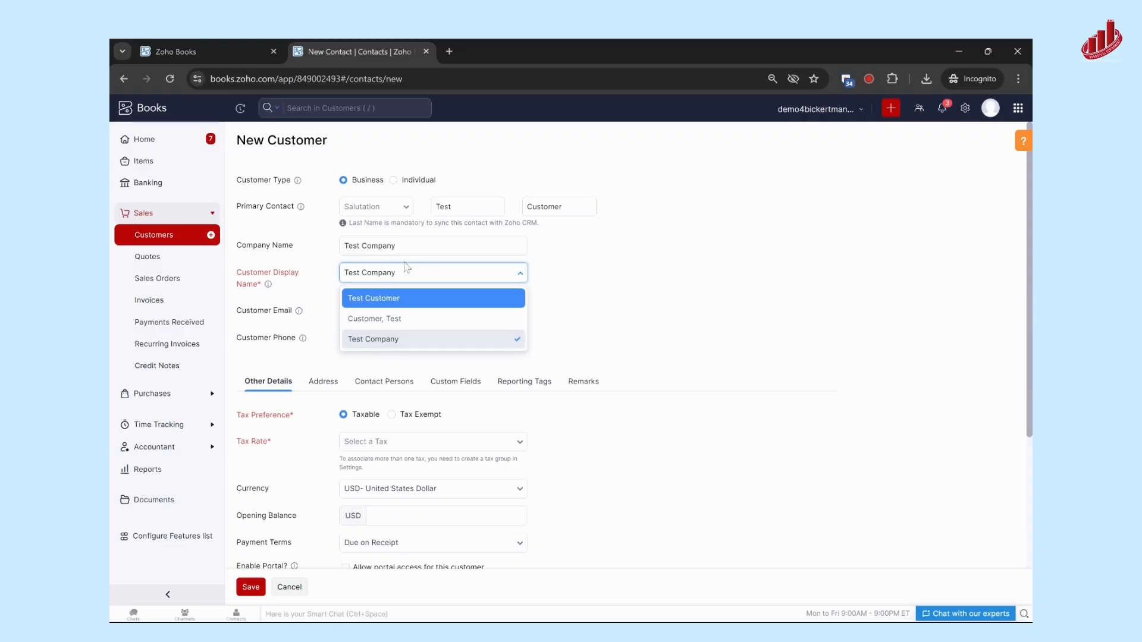
{"action": "left_click", "coordinate": [411, 339]}
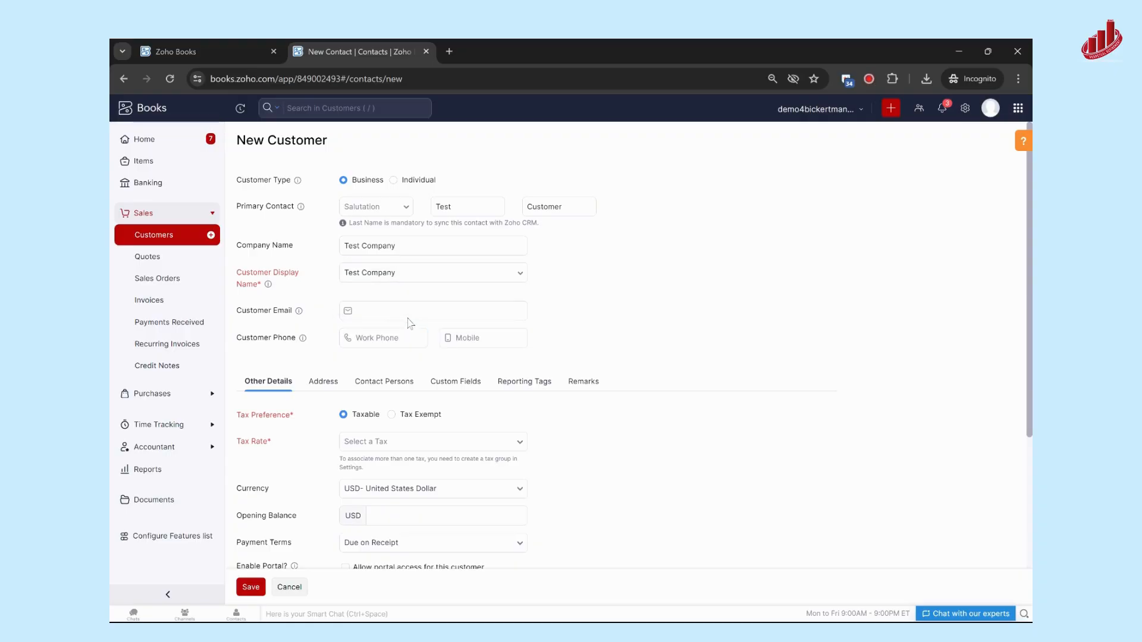
{"action": "left_click", "coordinate": [336, 312]}
{"action": "left_click", "coordinate": [386, 332]}
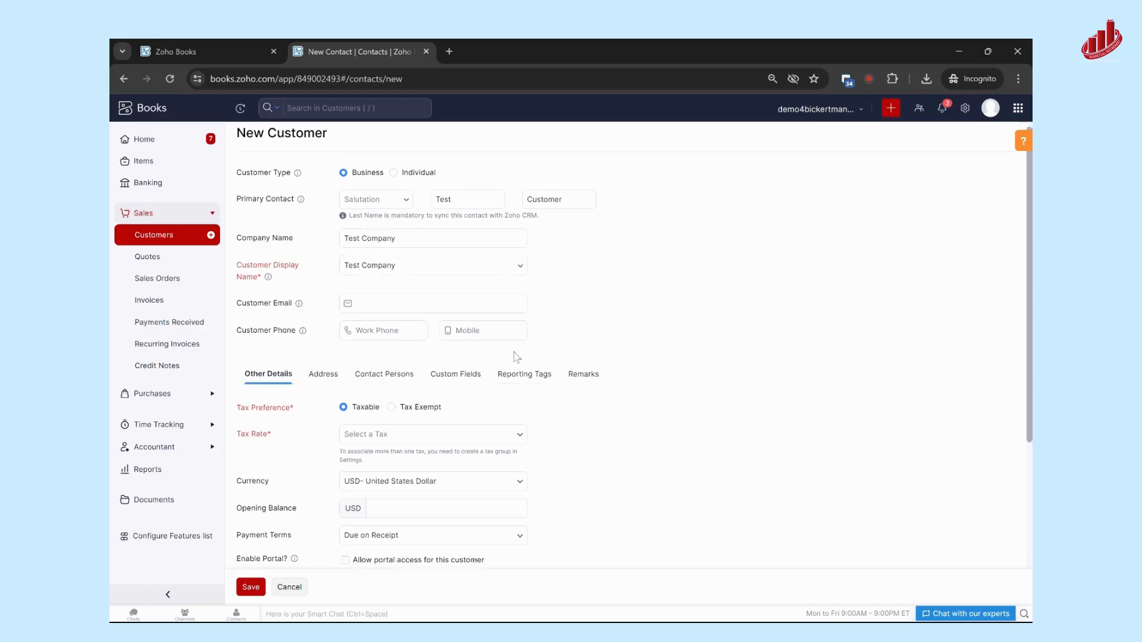
Set the customer's tax rate to Illinois Tax Group [12%].
{"action": "scroll", "coordinate": [527, 357], "scroll_direction": "down", "scroll_amount": 3}
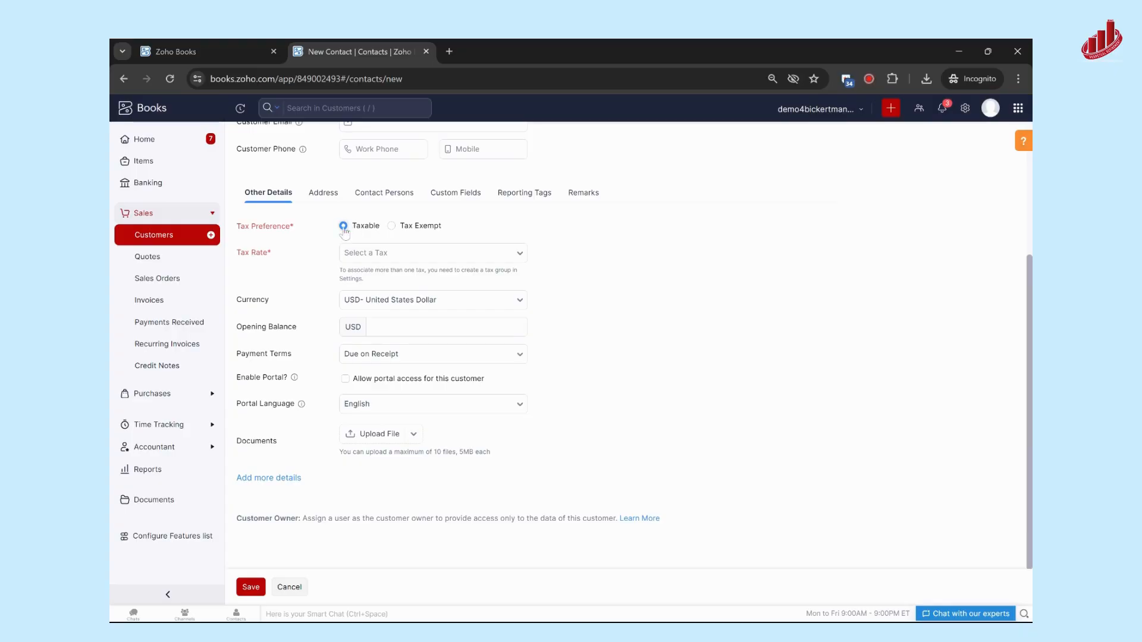
{"action": "left_click", "coordinate": [370, 260]}
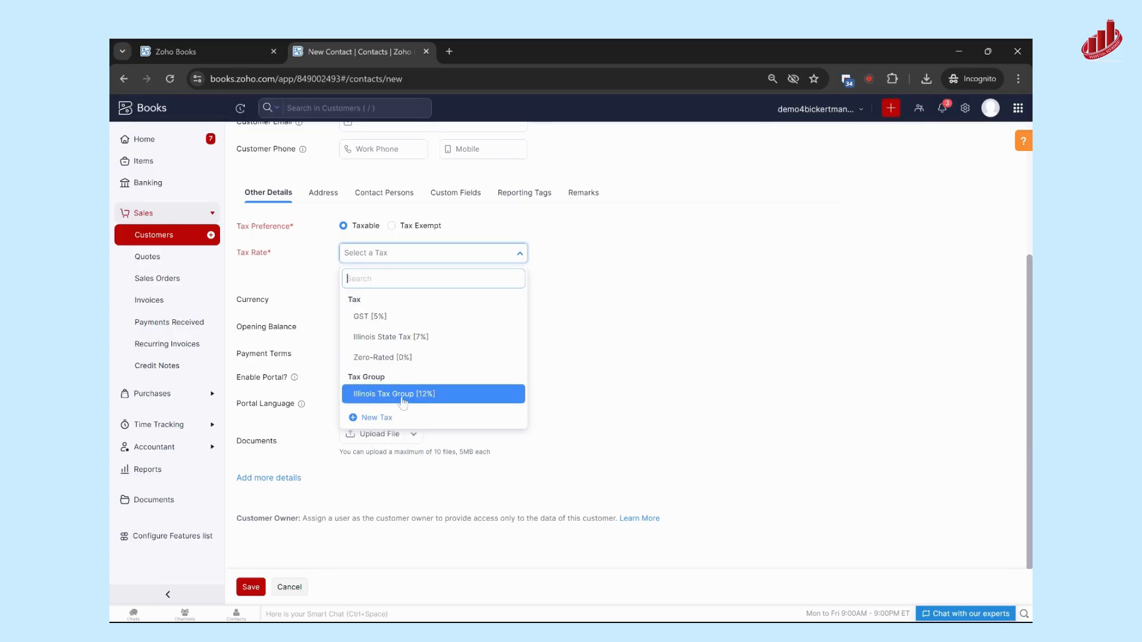
{"action": "left_click", "coordinate": [436, 396]}
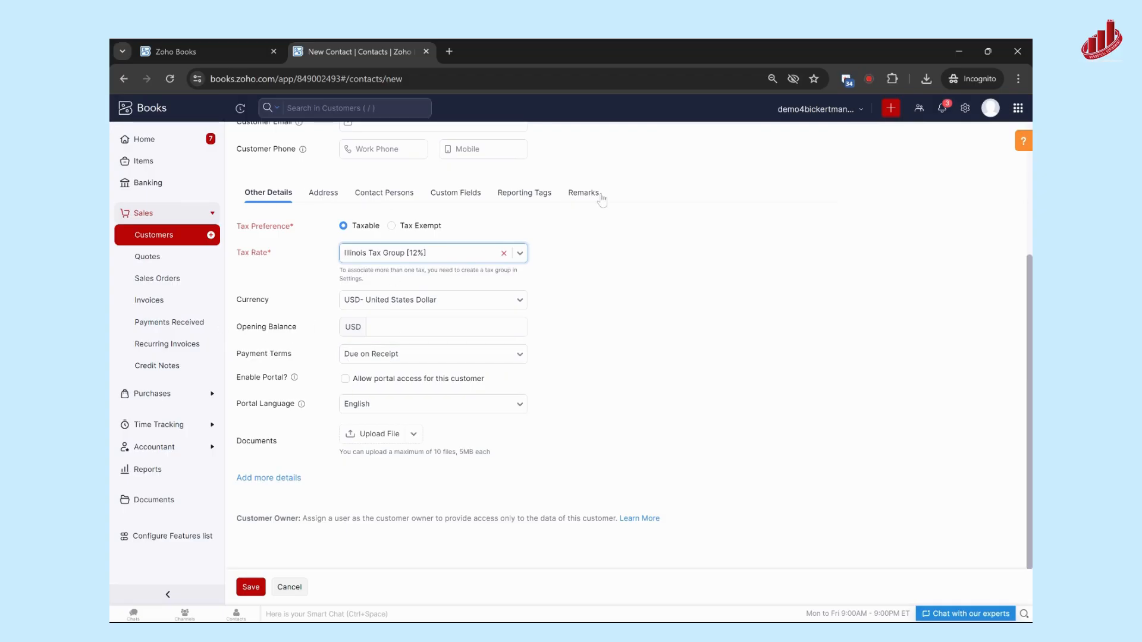
Check the new customer's address, contact persons, remarks and other details sections, and save the customer.
{"action": "left_click", "coordinate": [330, 198]}
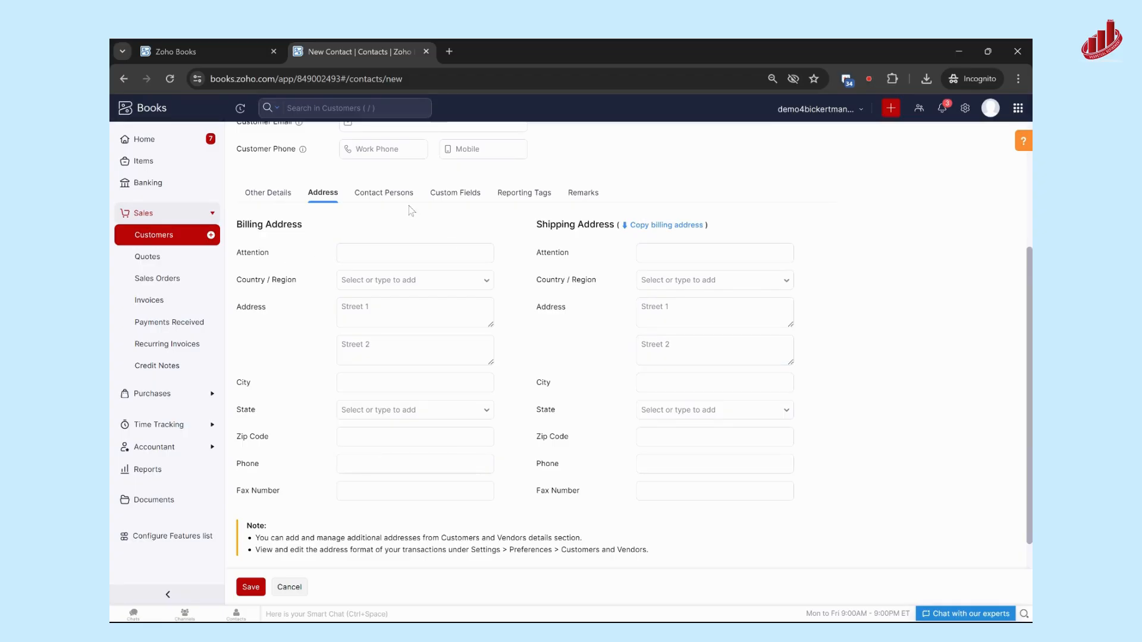
{"action": "left_click", "coordinate": [384, 192]}
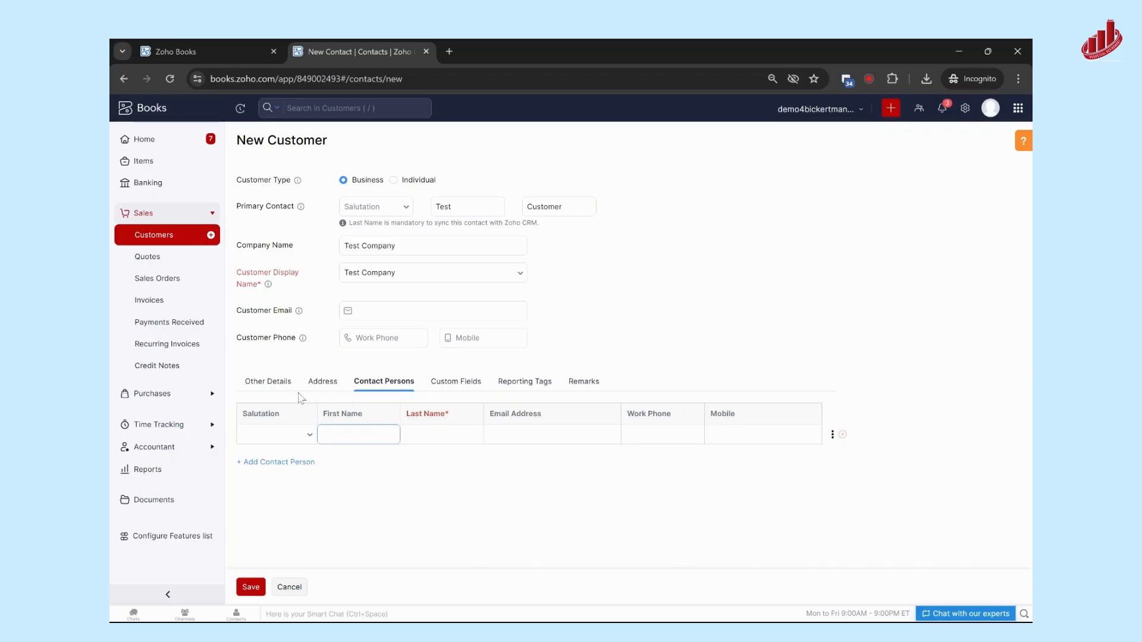
{"action": "left_click", "coordinate": [586, 384]}
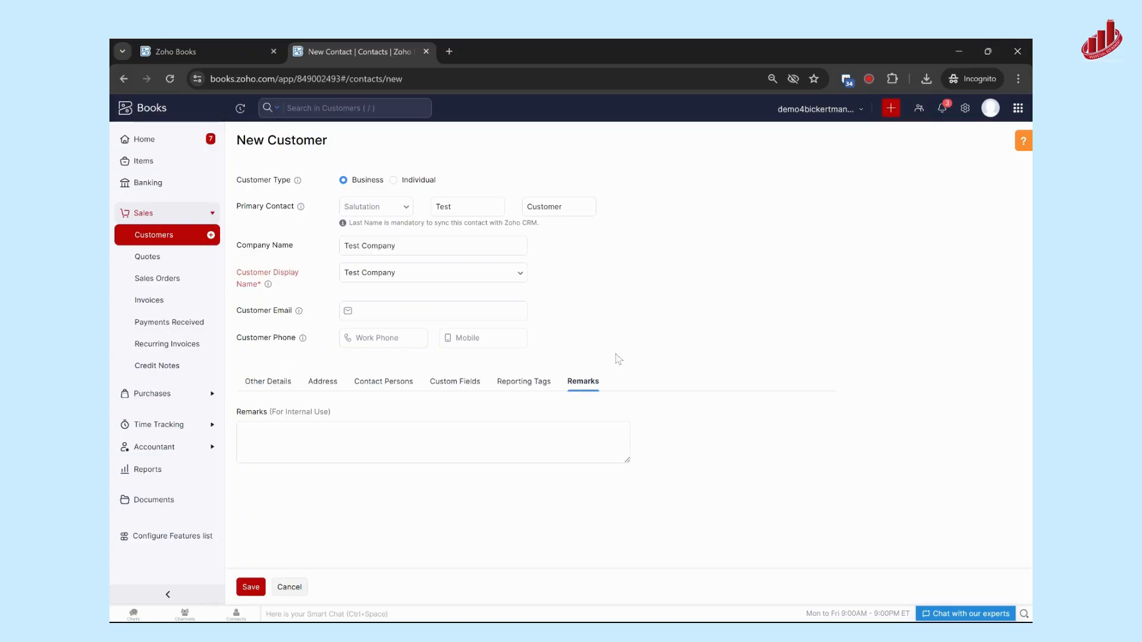
{"action": "left_click", "coordinate": [250, 385]}
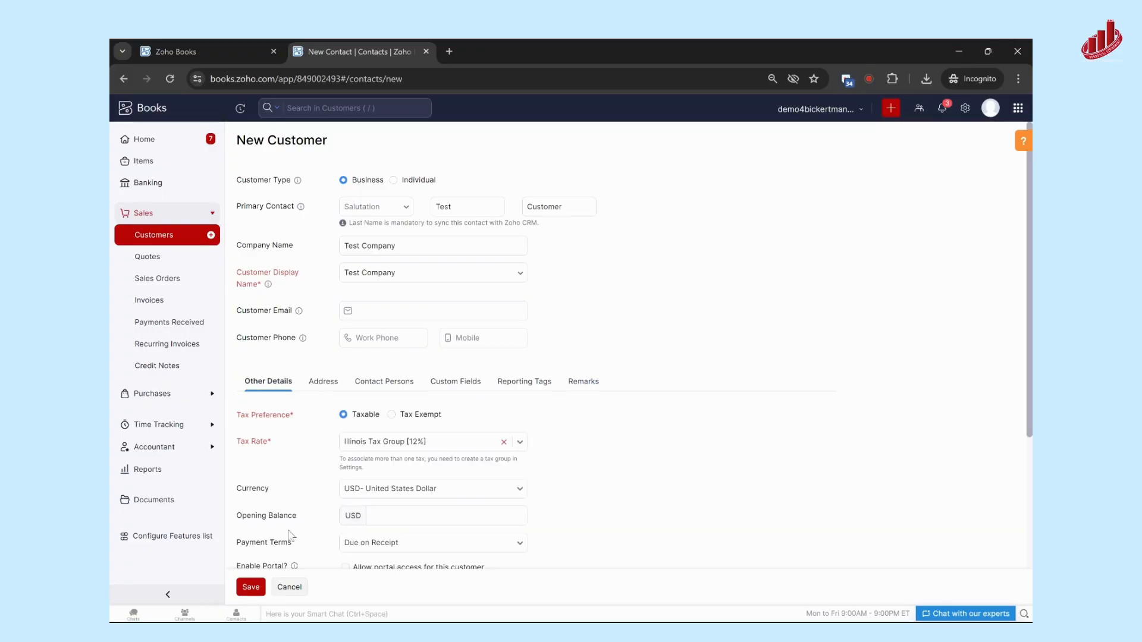
{"action": "scroll", "coordinate": [580, 318], "scroll_direction": "down", "scroll_amount": 3}
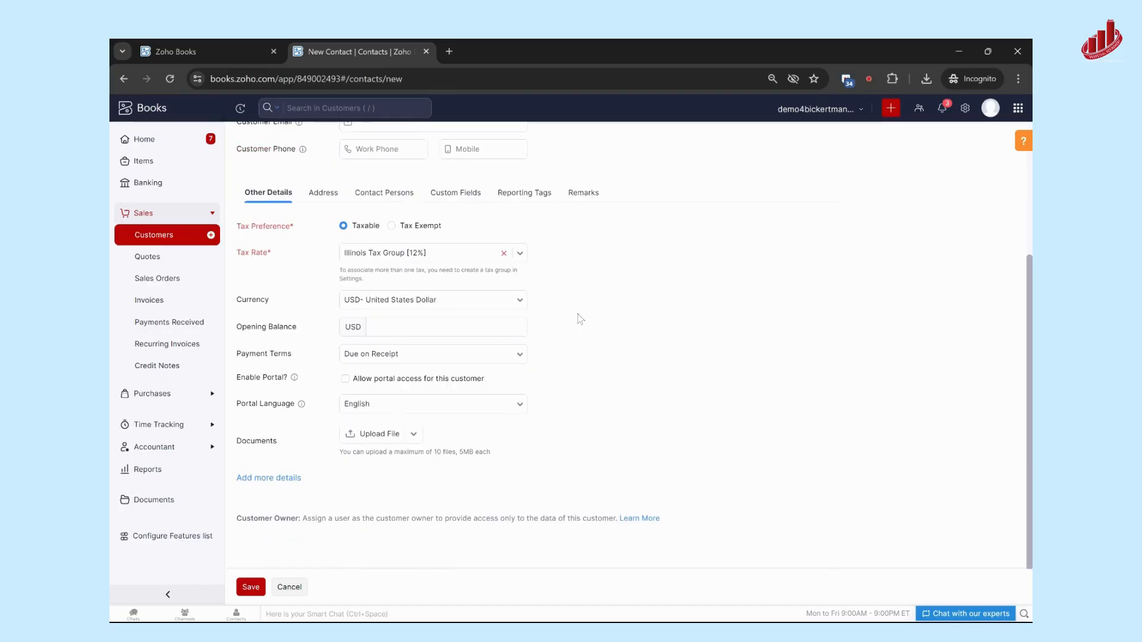
{"action": "left_click", "coordinate": [244, 592]}
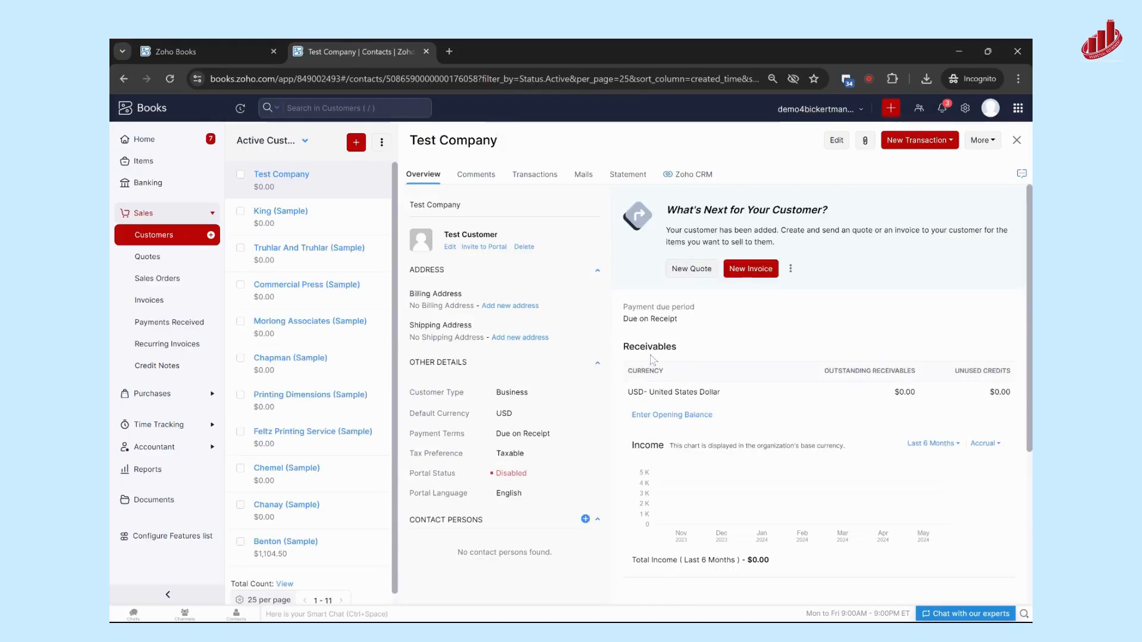
Return to the active customers list and view its import and export options.
{"action": "left_click", "coordinate": [1018, 143]}
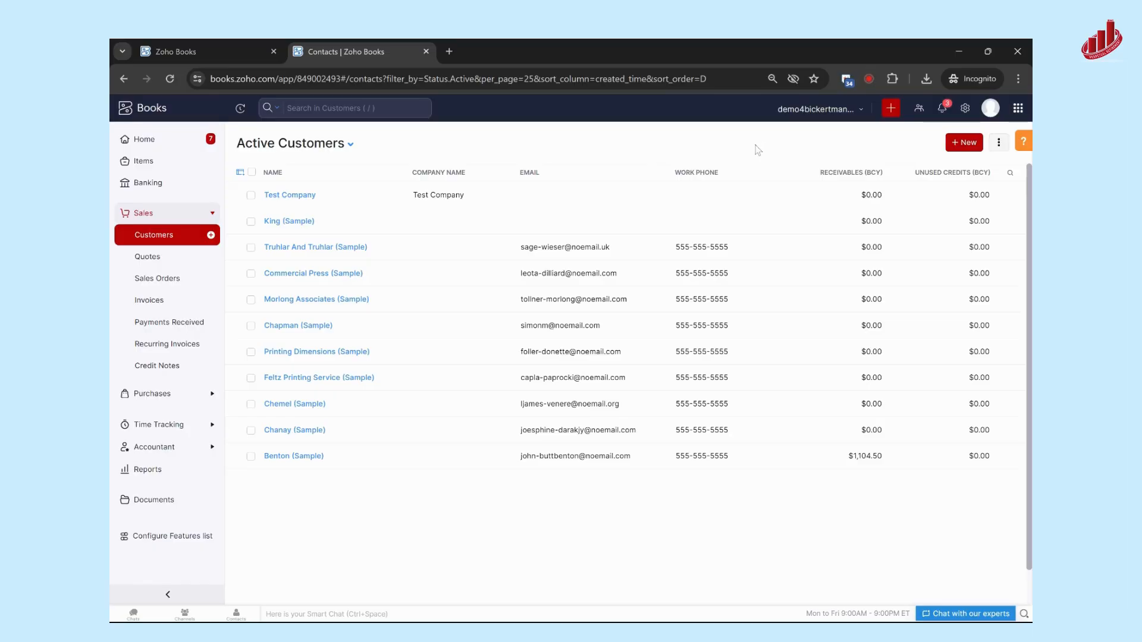
{"action": "left_click", "coordinate": [1000, 143]}
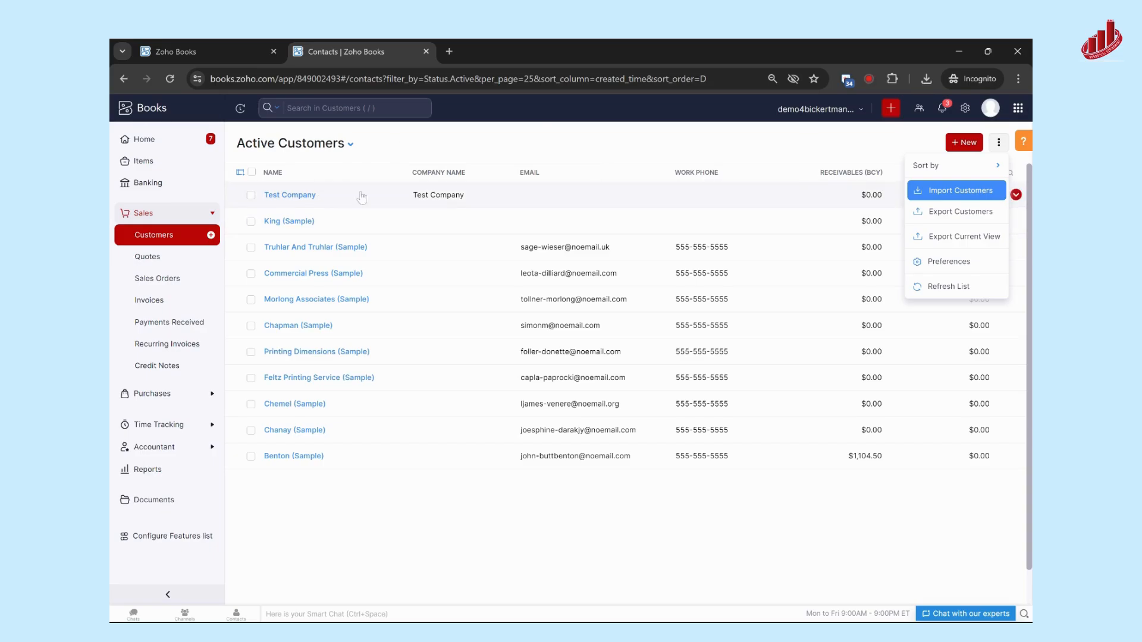
{"action": "left_click", "coordinate": [624, 135]}
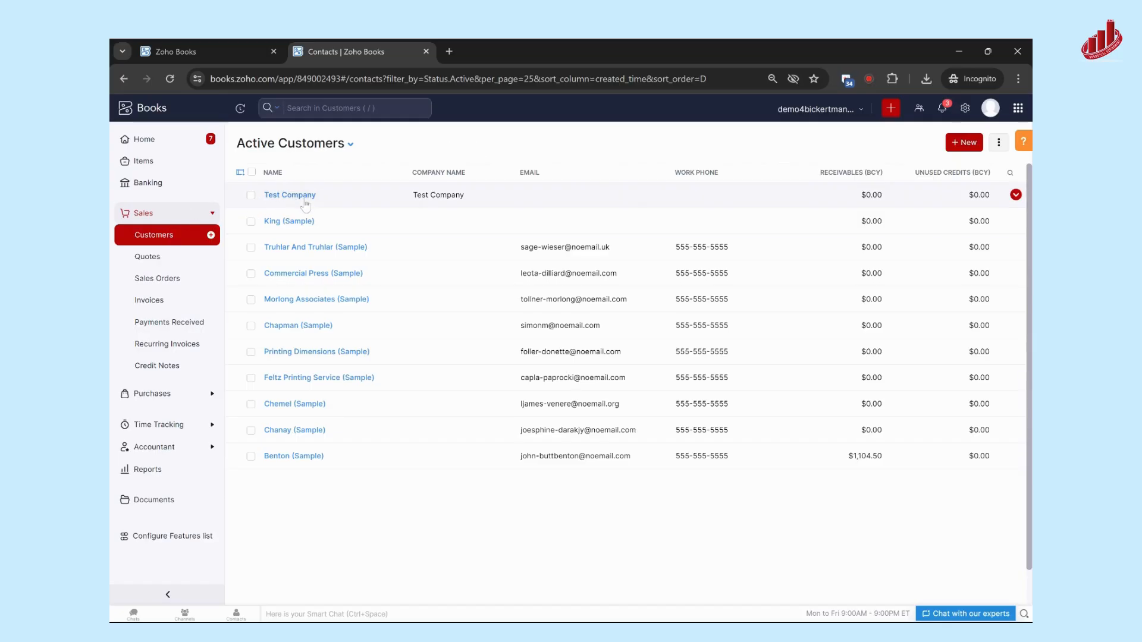
Open the Test Company customer record and start a new invoice for it.
{"action": "left_click", "coordinate": [285, 197]}
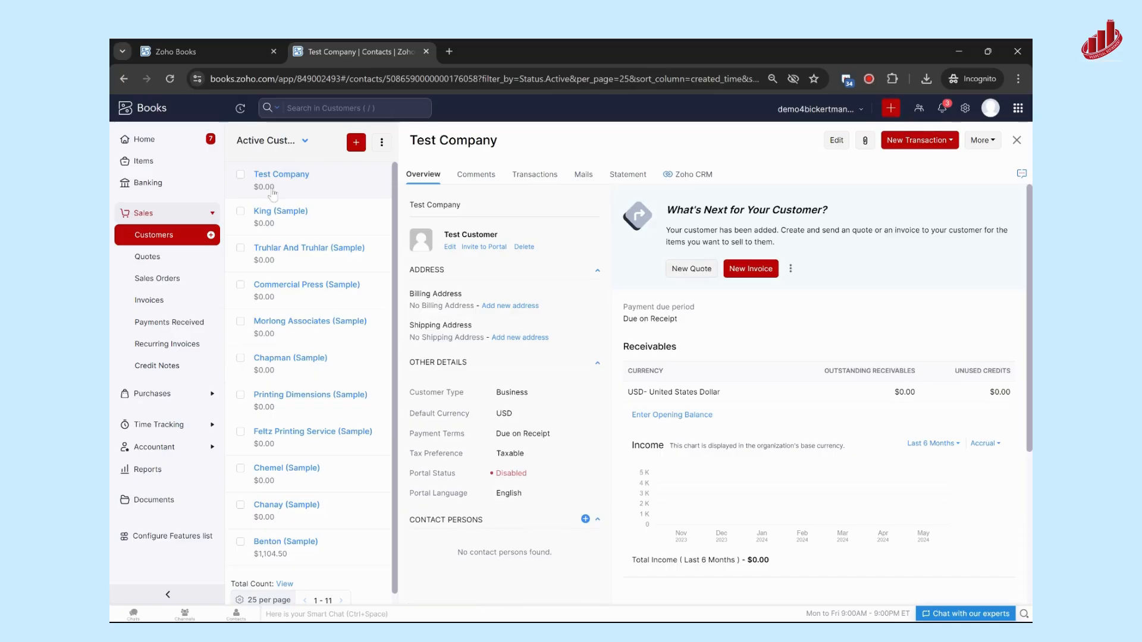
{"action": "left_click", "coordinate": [921, 143]}
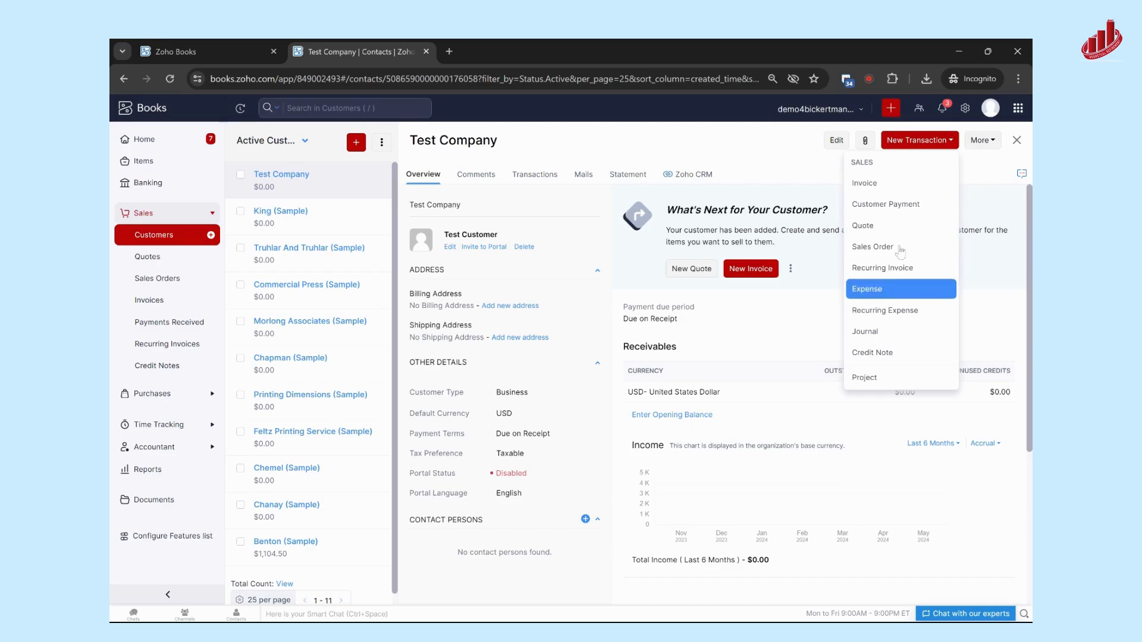
{"action": "left_click", "coordinate": [900, 192]}
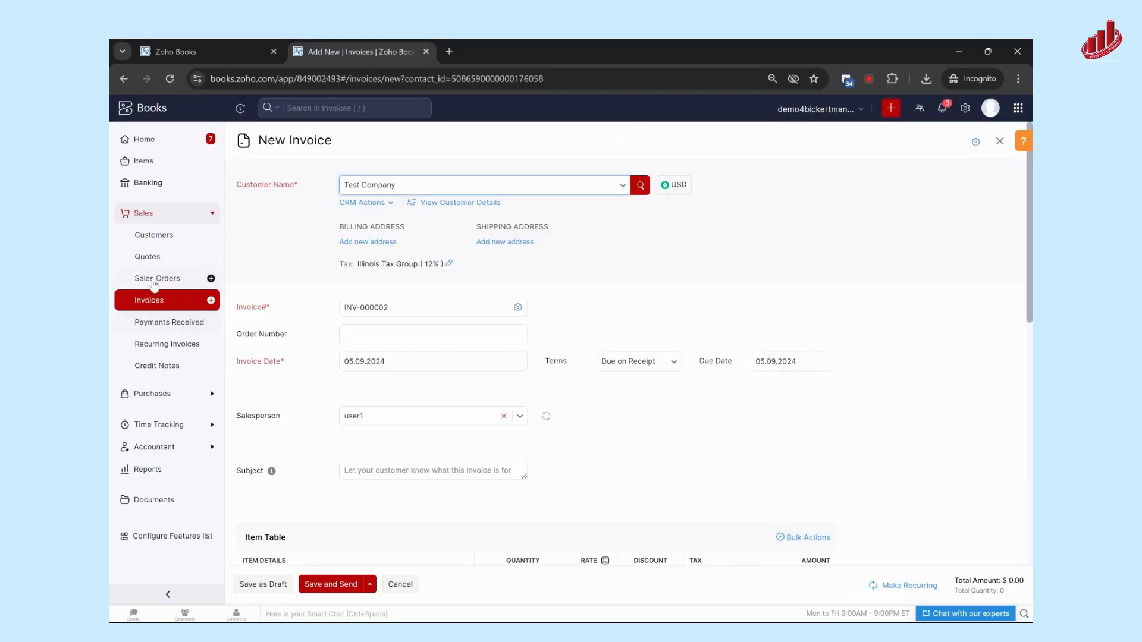
Set the invoice number to Invoice #2 for this invoice only, resuming auto-generated numbers from the next invoice.
{"action": "left_click", "coordinate": [449, 334]}
{"action": "scroll", "coordinate": [382, 192], "scroll_direction": "down", "scroll_amount": 1}
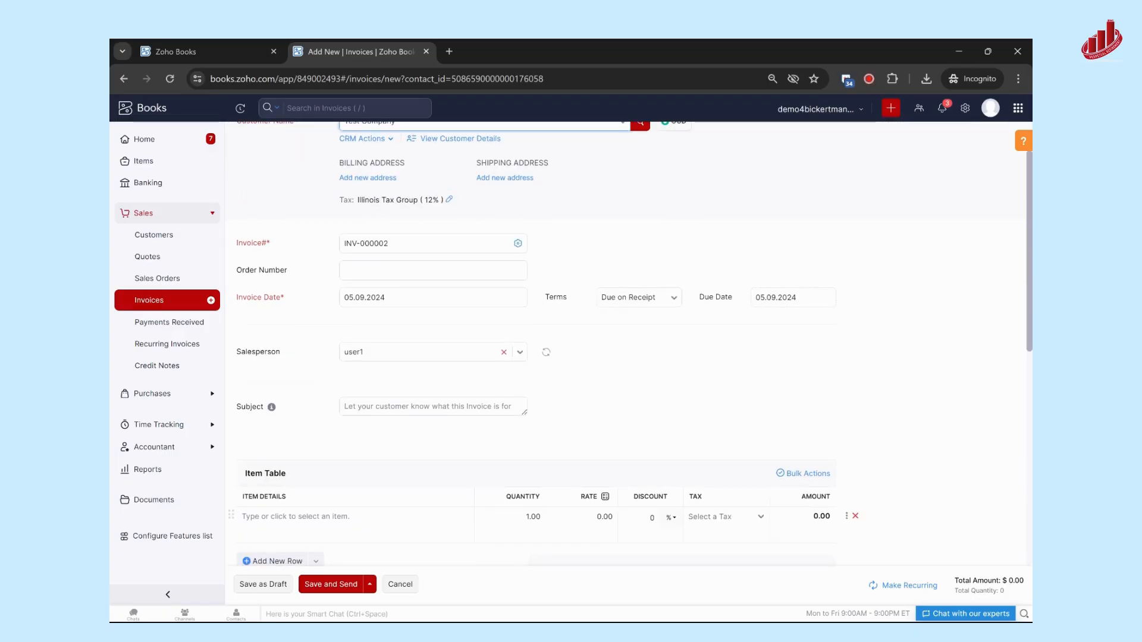
{"action": "left_click_drag", "start_coordinate": [397, 244], "coordinate": [321, 253]}
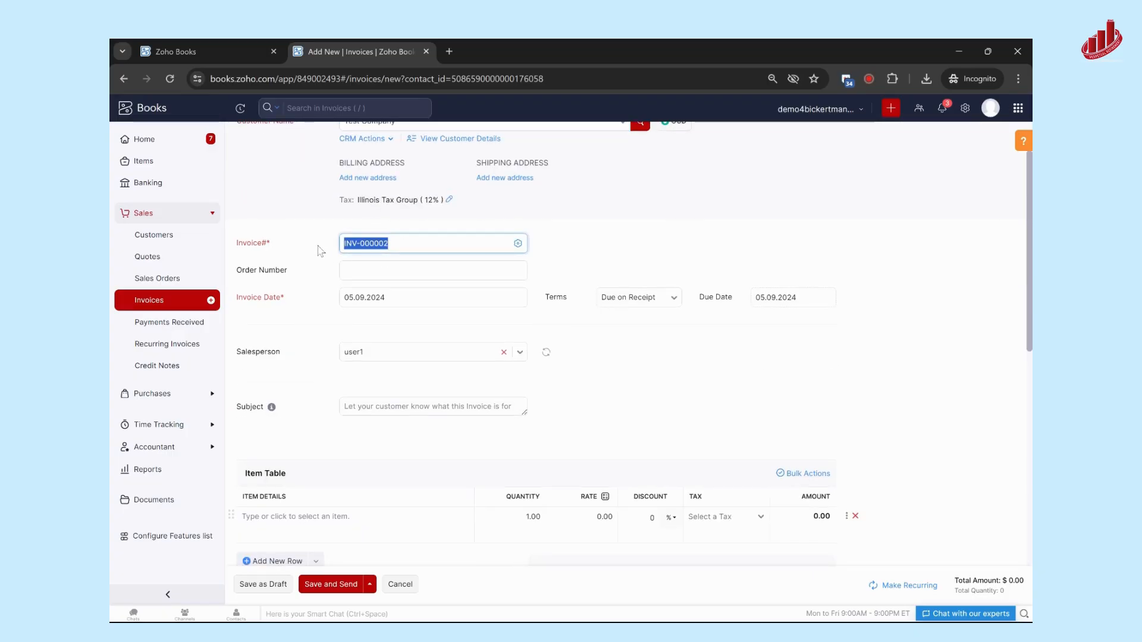
{"action": "type", "text": "Invoice #2"}
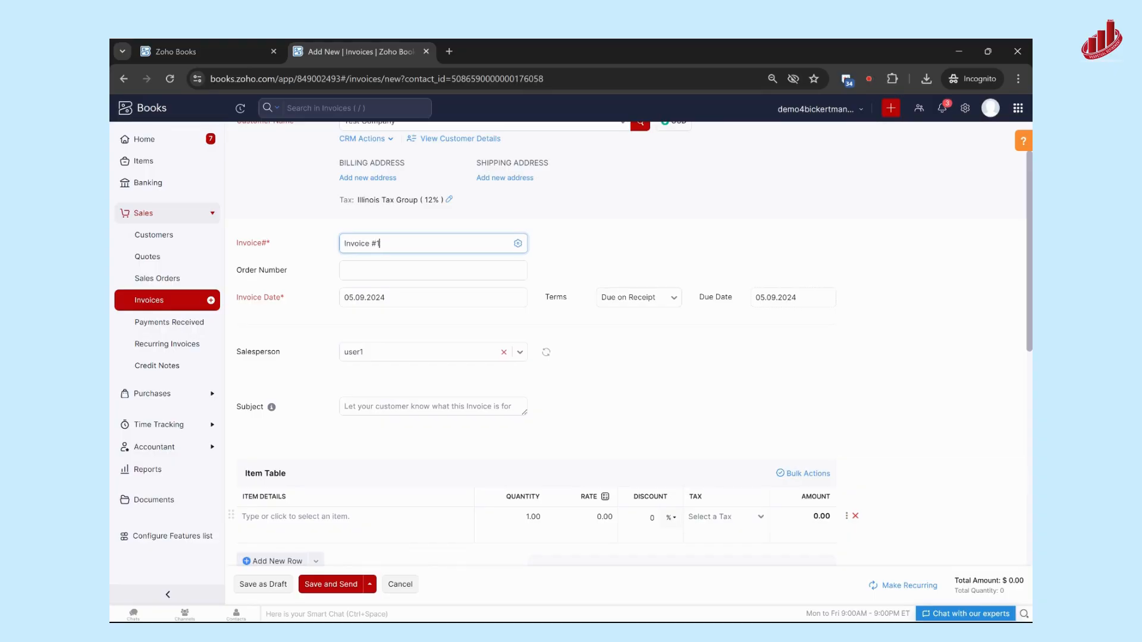
{"action": "left_click", "coordinate": [588, 217]}
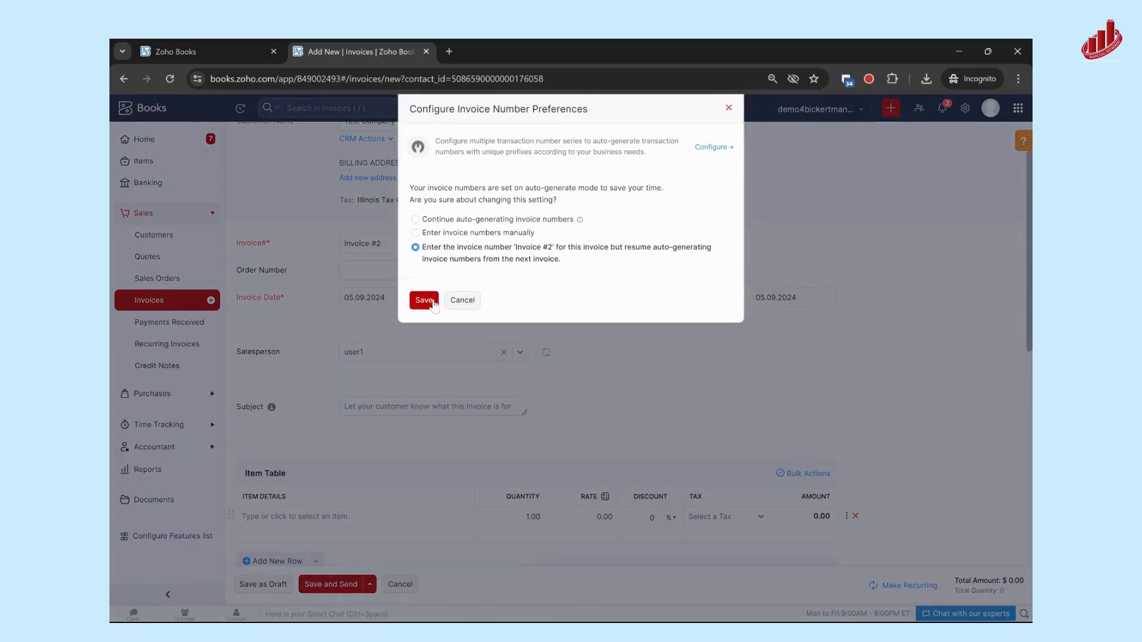
{"action": "left_click", "coordinate": [489, 298]}
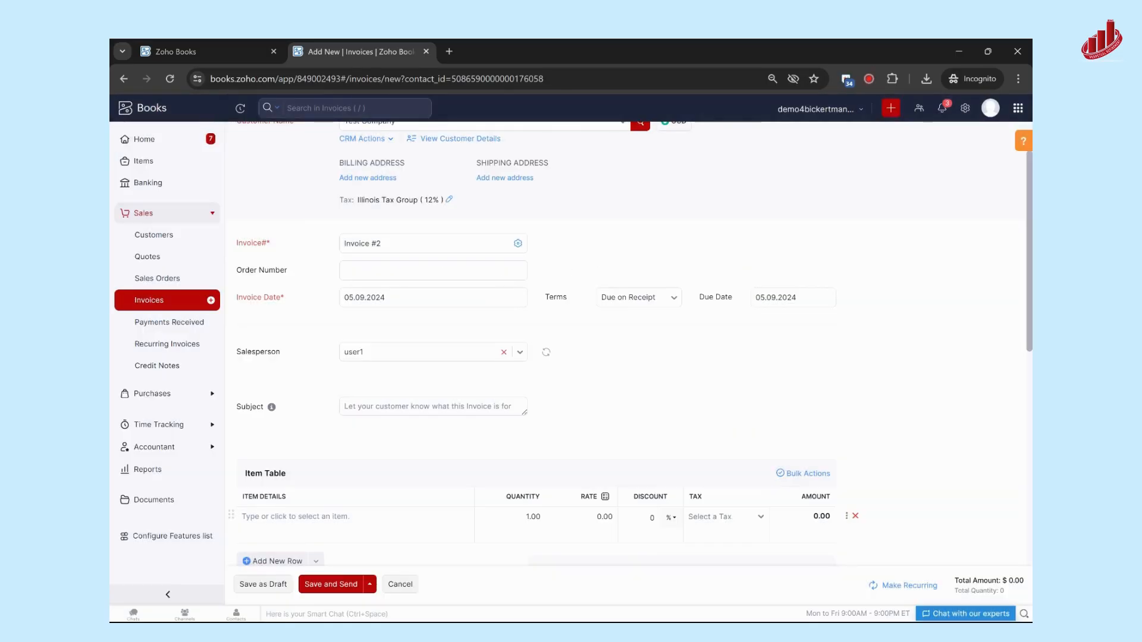
Review the new invoice's date, available payment terms, item table, customer notes and terms and conditions sections.
{"action": "left_click", "coordinate": [476, 297]}
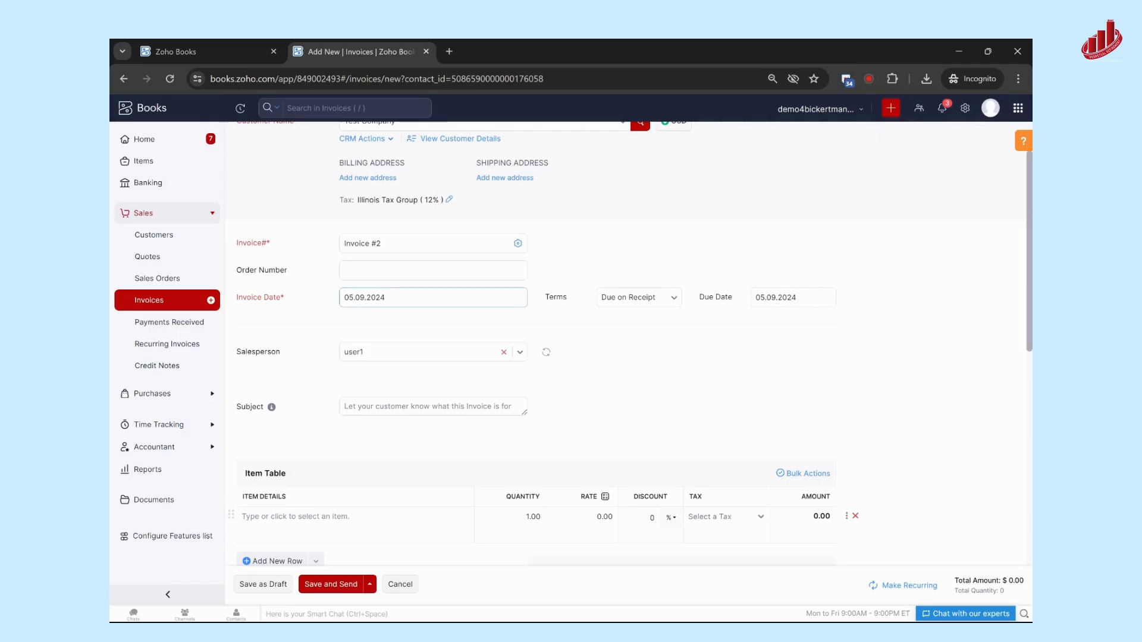
{"action": "left_click", "coordinate": [624, 304]}
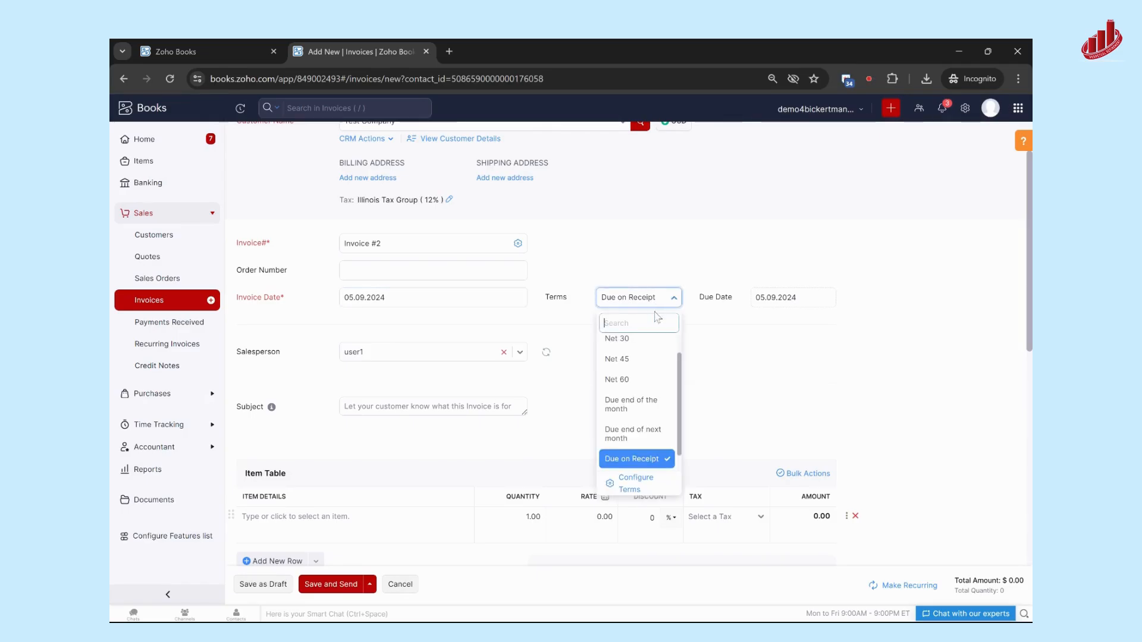
{"action": "left_click", "coordinate": [772, 376]}
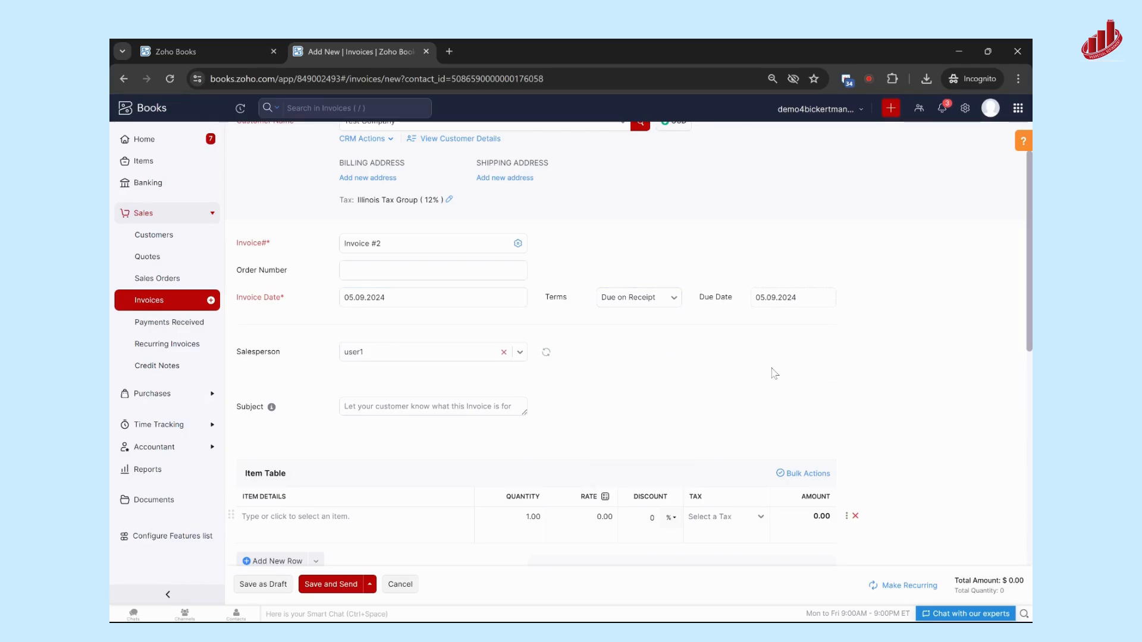
{"action": "scroll", "coordinate": [773, 375], "scroll_direction": "down", "scroll_amount": 1}
{"action": "scroll", "coordinate": [767, 356], "scroll_direction": "down", "scroll_amount": 1}
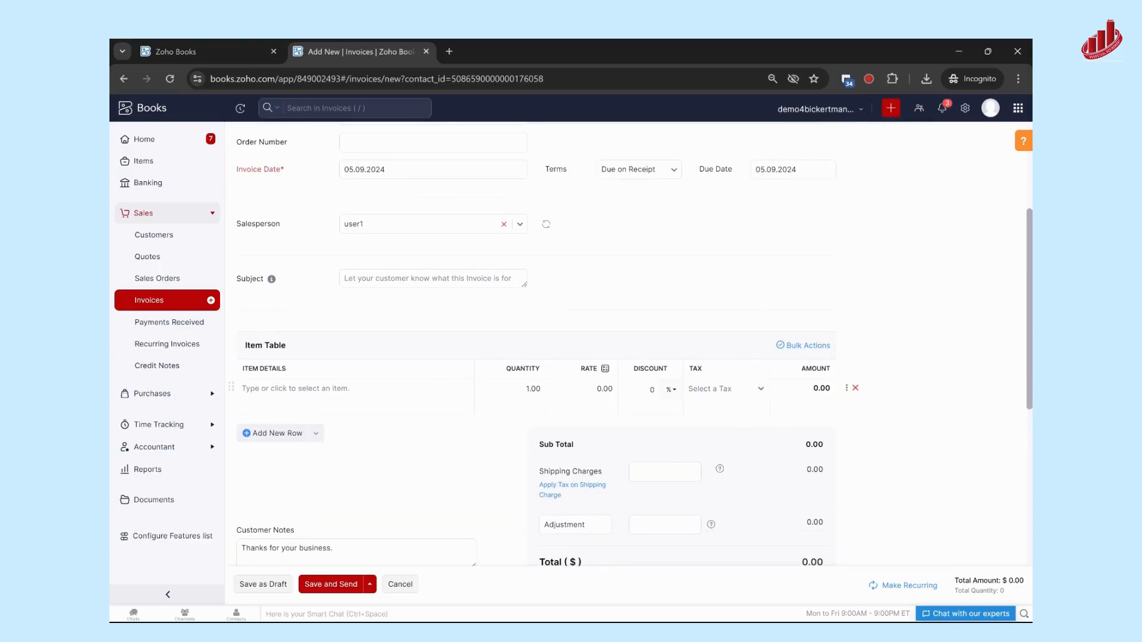
{"action": "scroll", "coordinate": [532, 375], "scroll_direction": "down", "scroll_amount": 1}
{"action": "scroll", "coordinate": [529, 375], "scroll_direction": "down", "scroll_amount": 2}
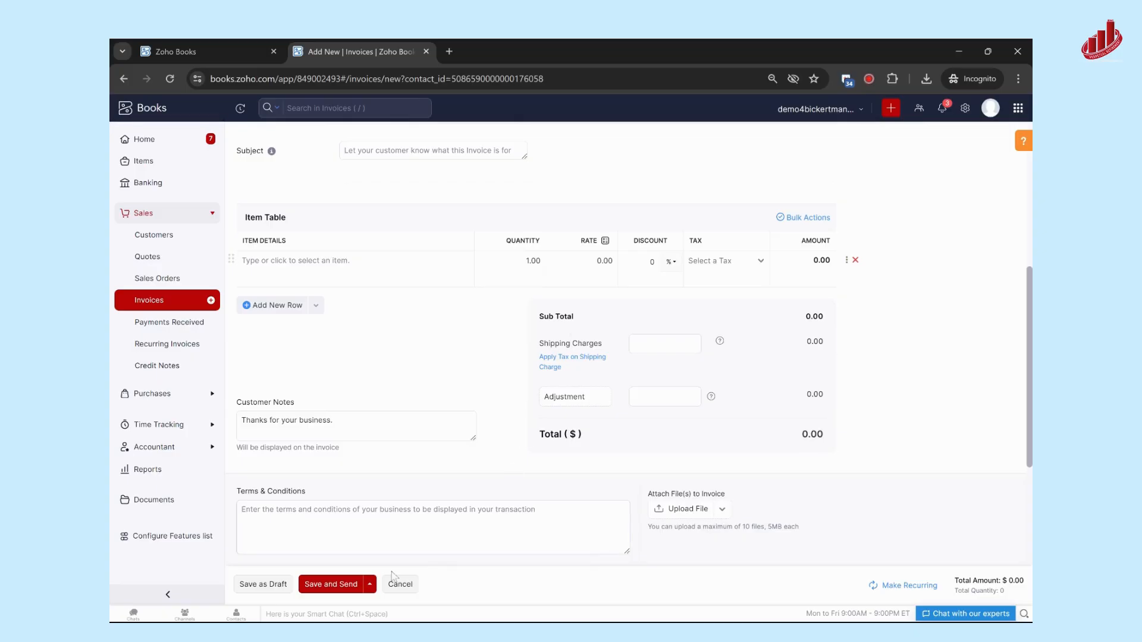
Discard the unsaved Test Company invoice and open the list of all invoices.
{"action": "left_click", "coordinate": [411, 585]}
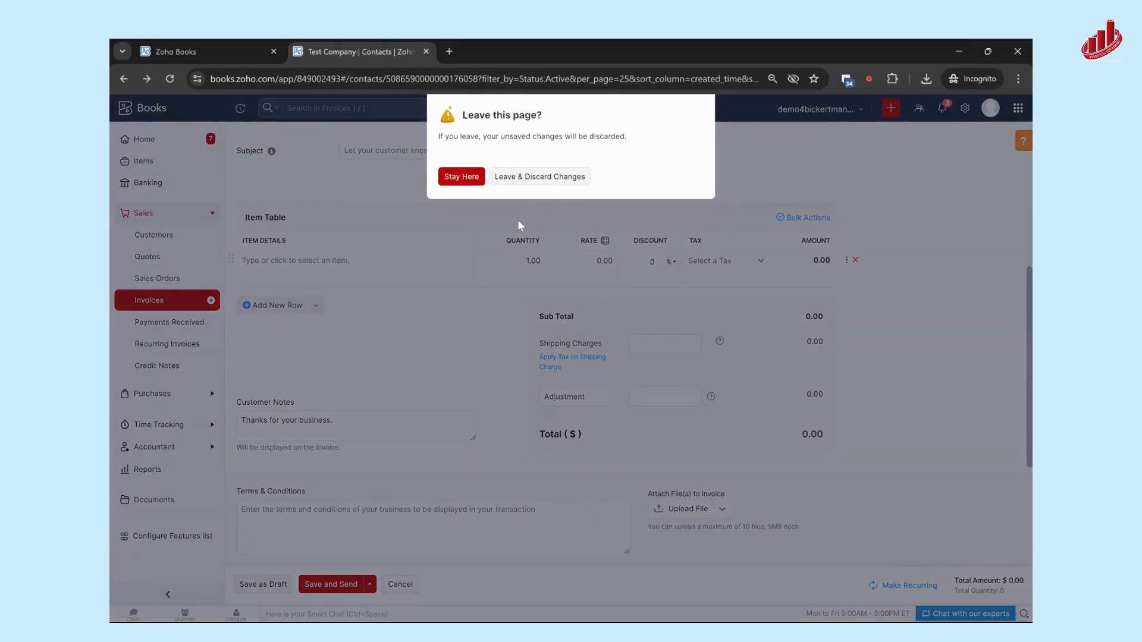
{"action": "left_click", "coordinate": [540, 178]}
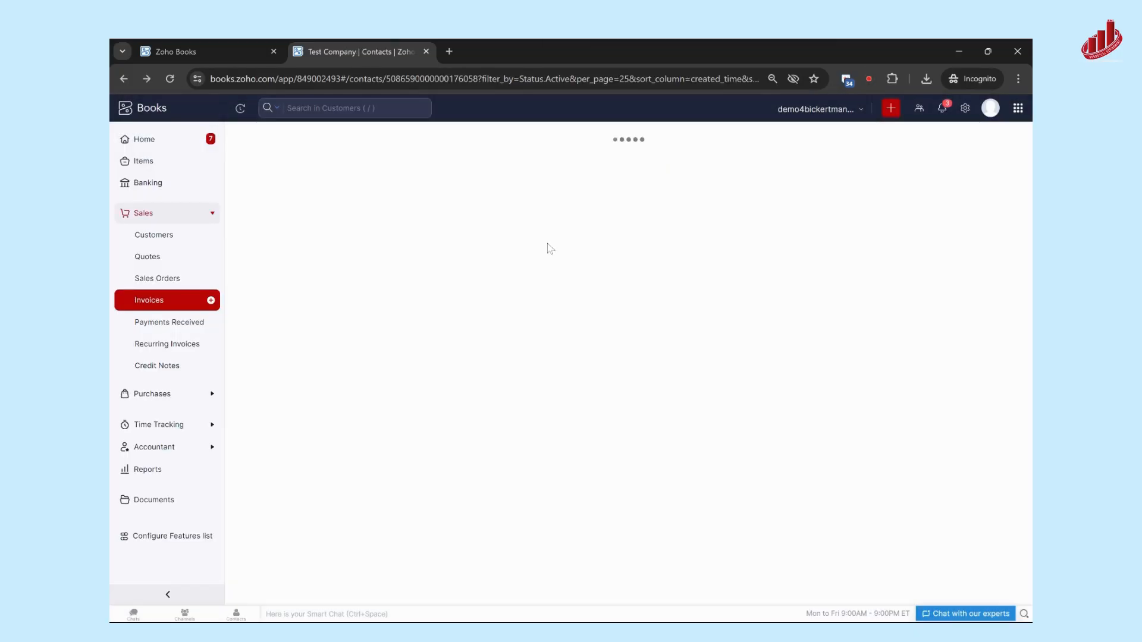
{"action": "left_click", "coordinate": [156, 236]}
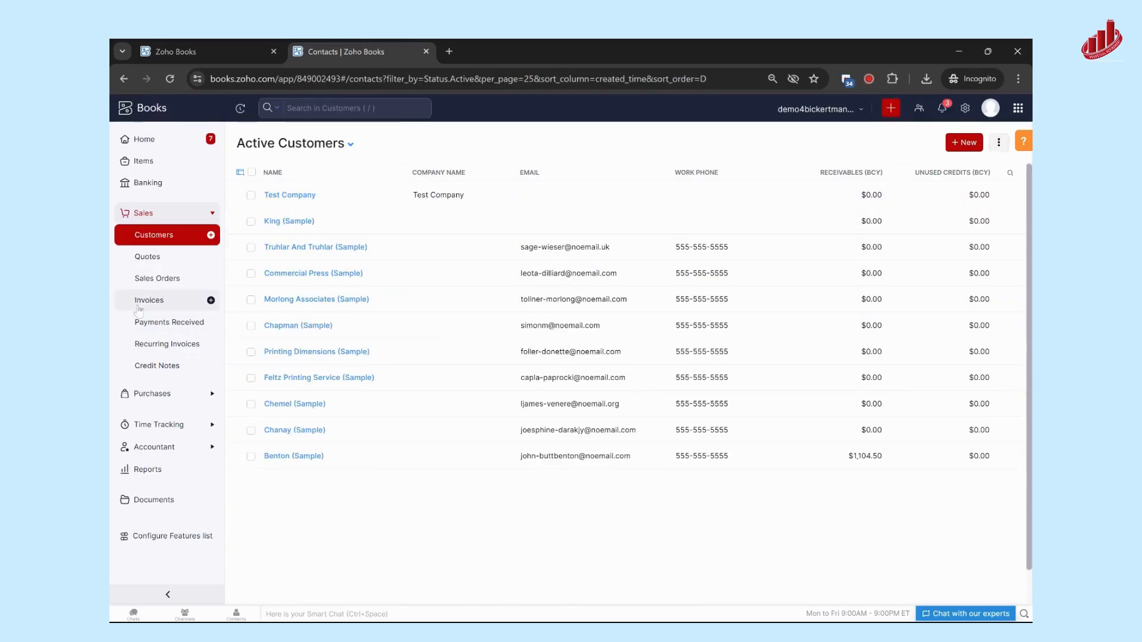
{"action": "left_click", "coordinate": [158, 304]}
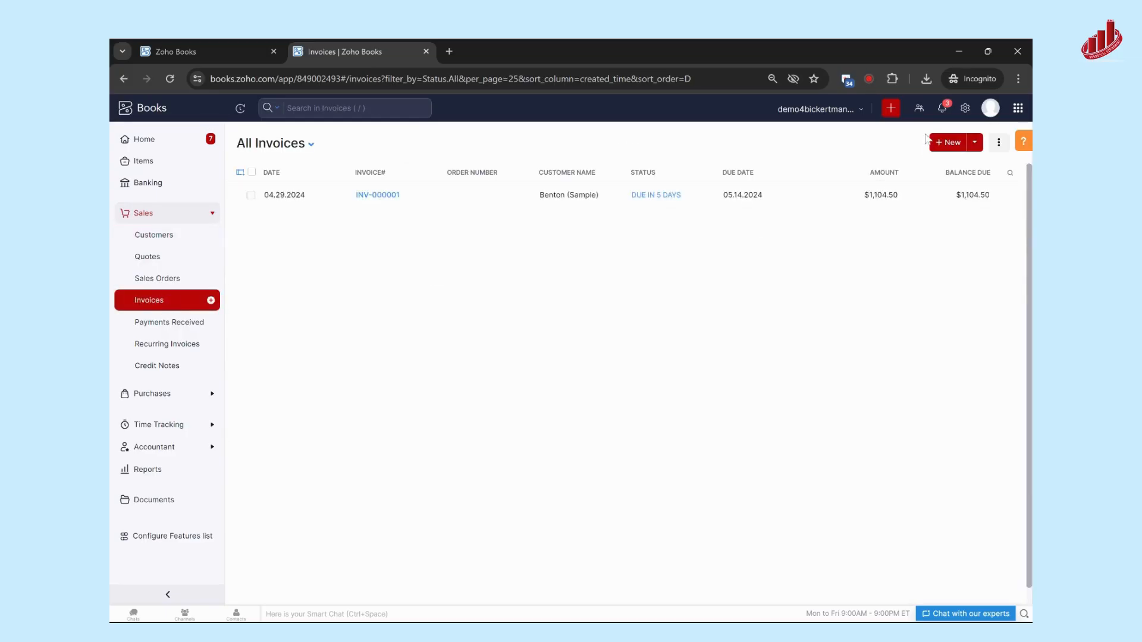
Start a new invoice from the invoices list with Test Company as the customer, and discard it.
{"action": "left_click", "coordinate": [948, 143]}
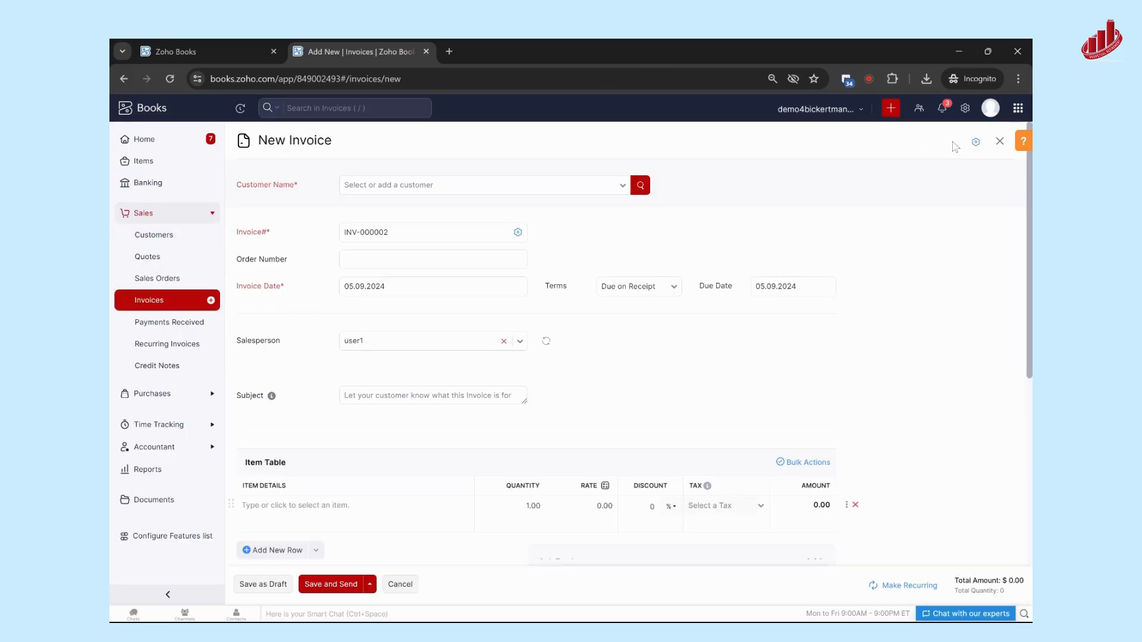
{"action": "left_click", "coordinate": [433, 189]}
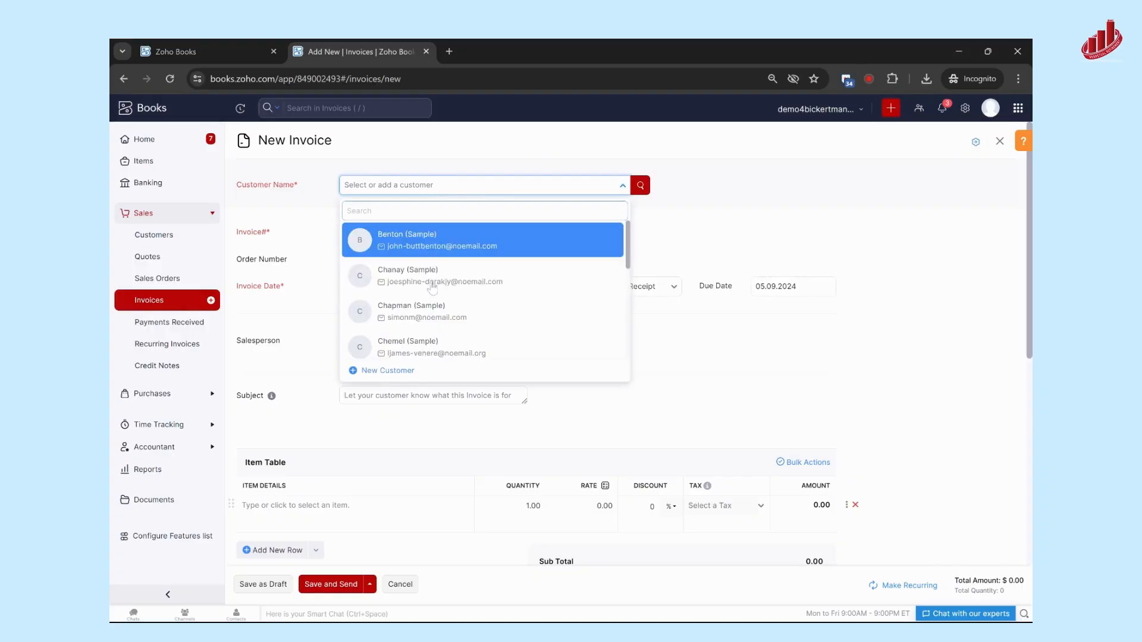
{"action": "type", "text": "tes"}
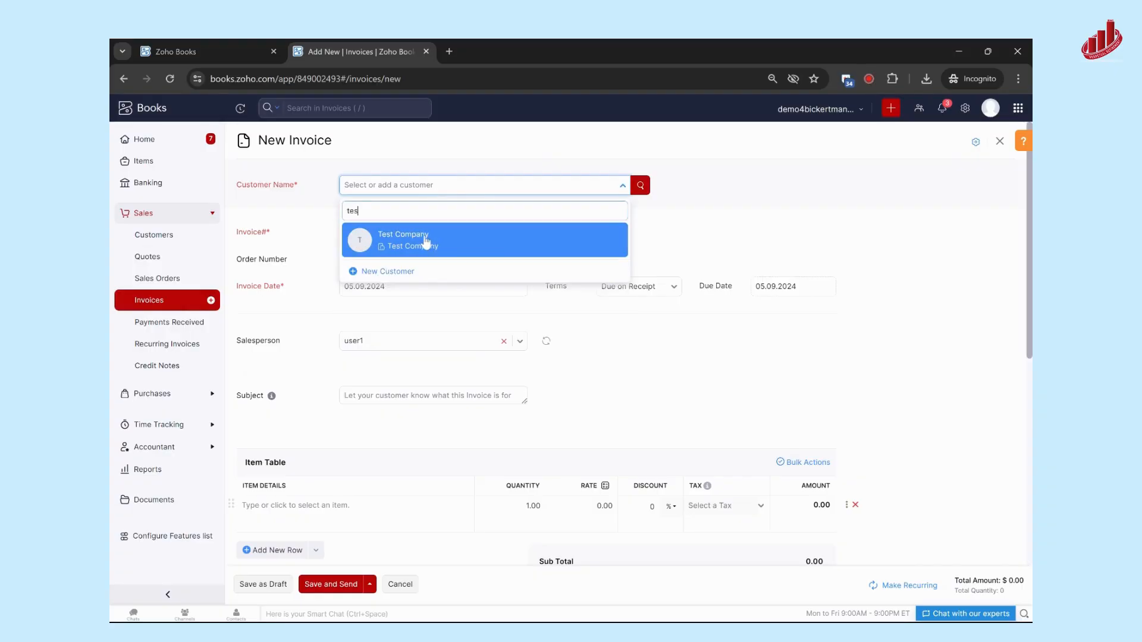
{"action": "left_click", "coordinate": [426, 241]}
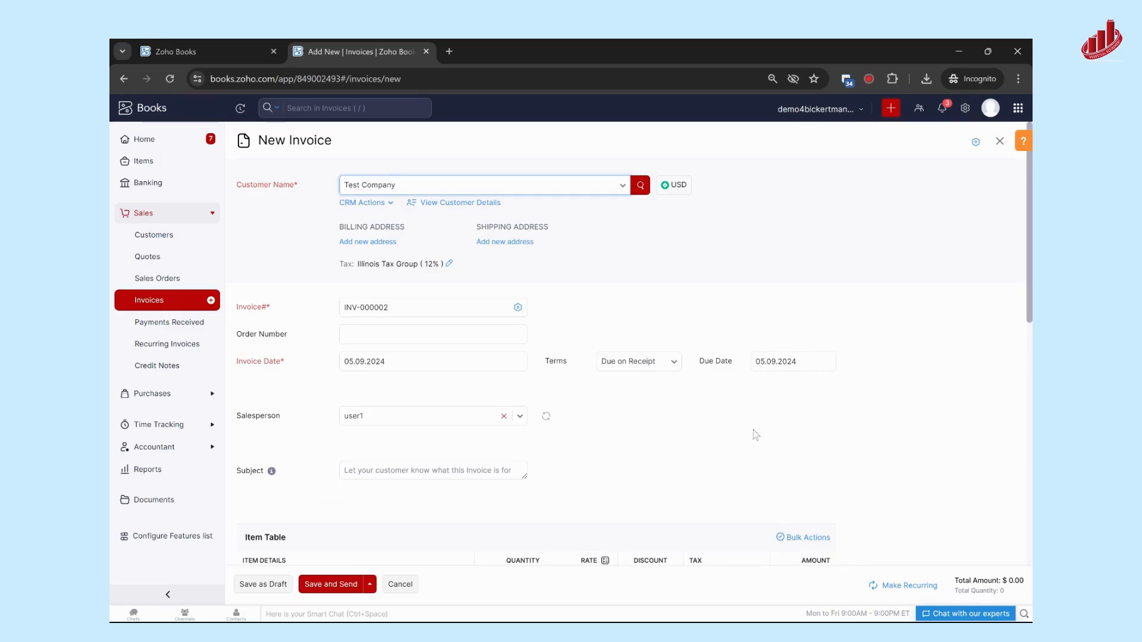
{"action": "left_click", "coordinate": [401, 584]}
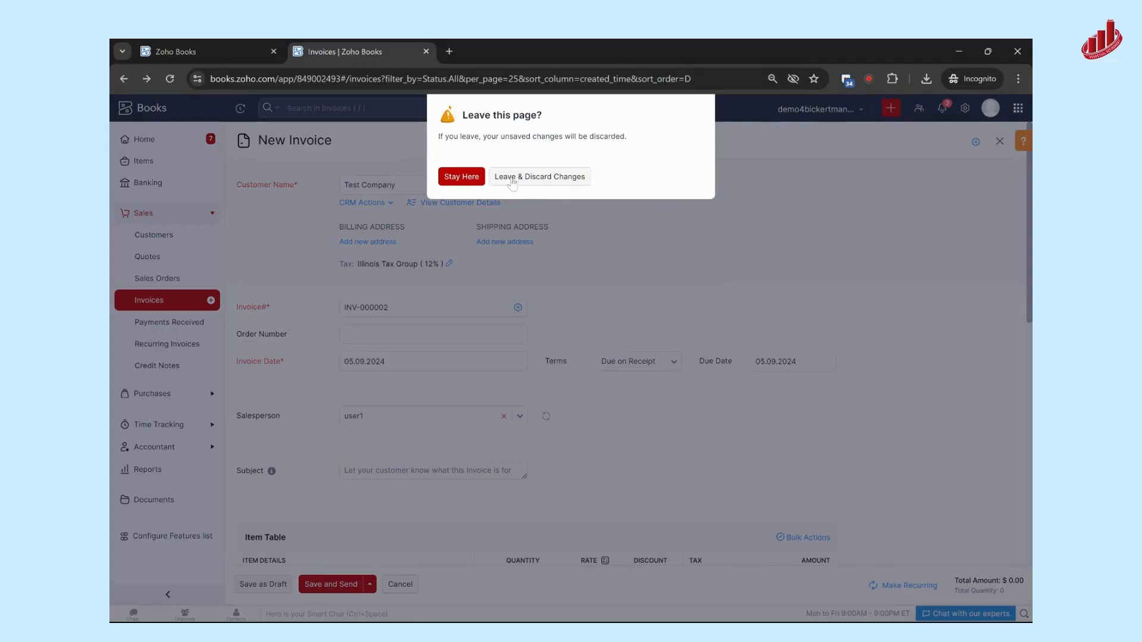
{"action": "left_click", "coordinate": [515, 178]}
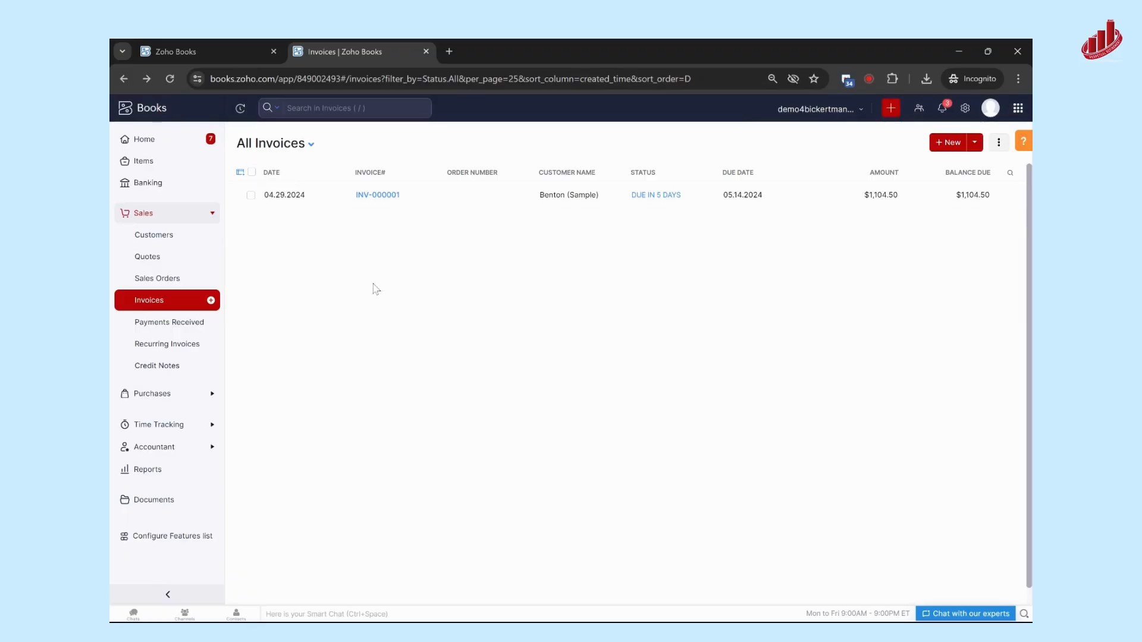
Show the Purchases modules.
{"action": "left_click", "coordinate": [156, 399]}
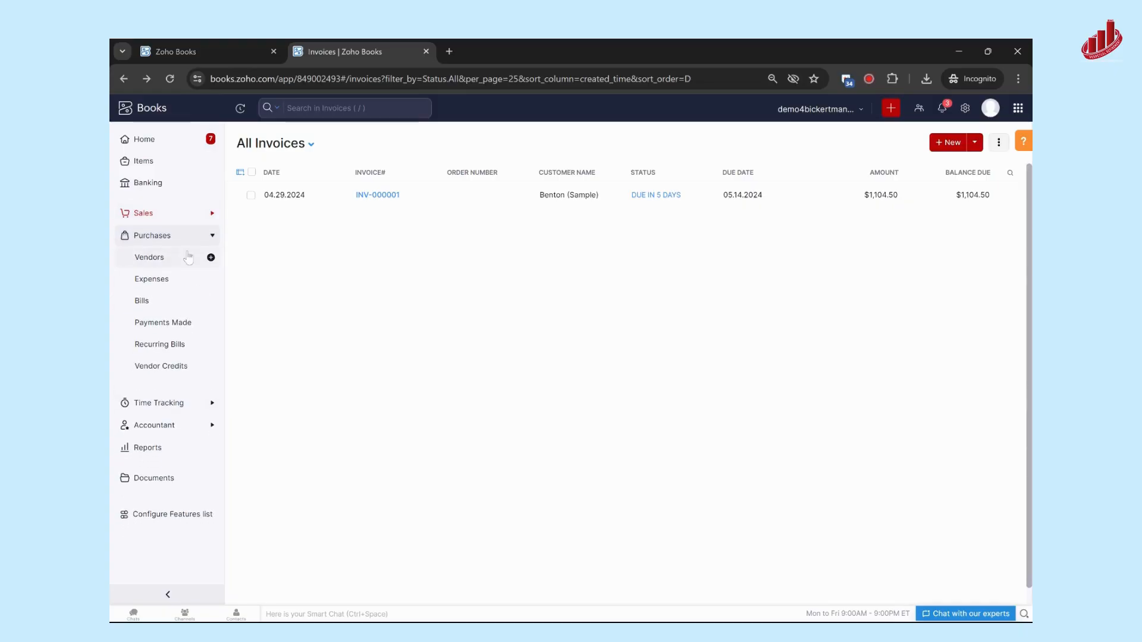